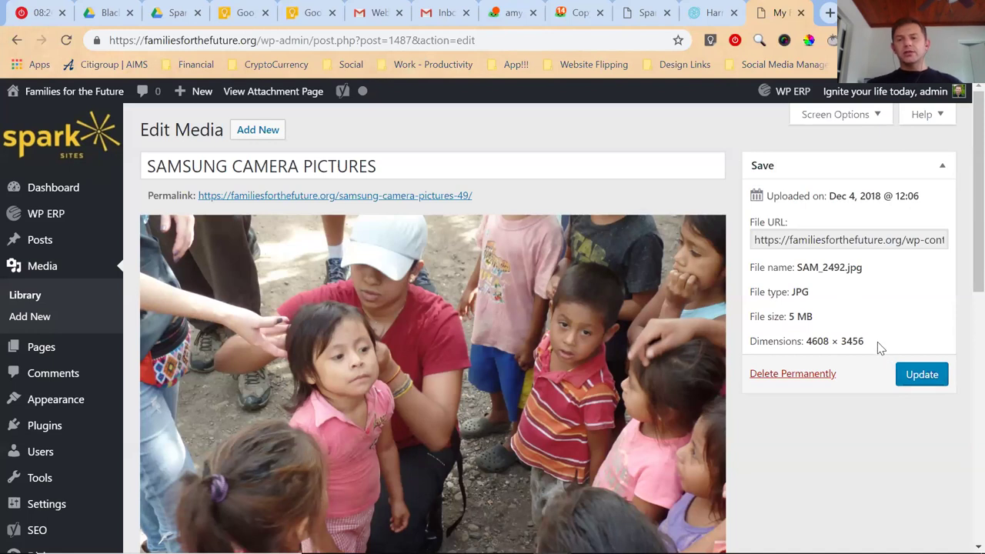
Go to the Dashboard and open the Media Library list of 133 items.
left_click_drag(880, 348, 747, 265)
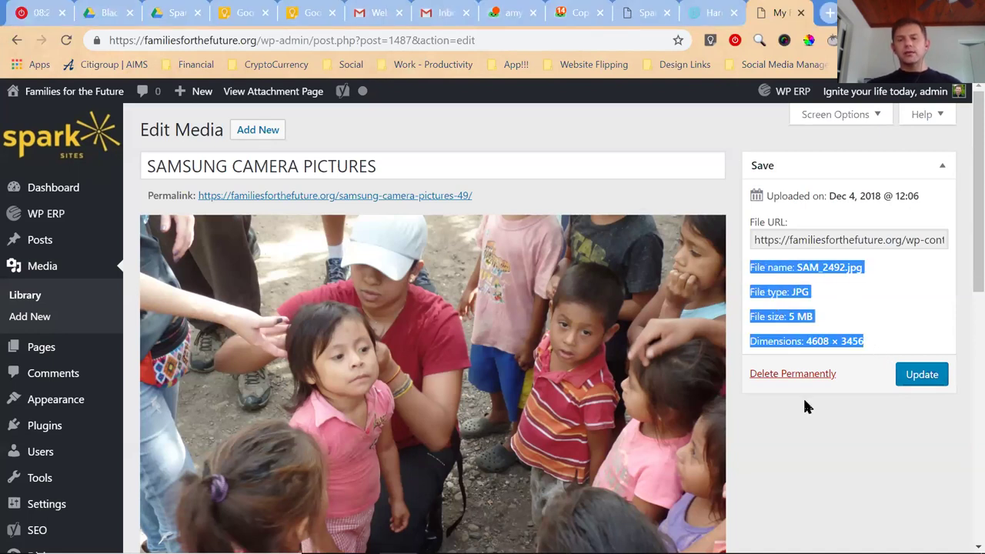
left_click(808, 431)
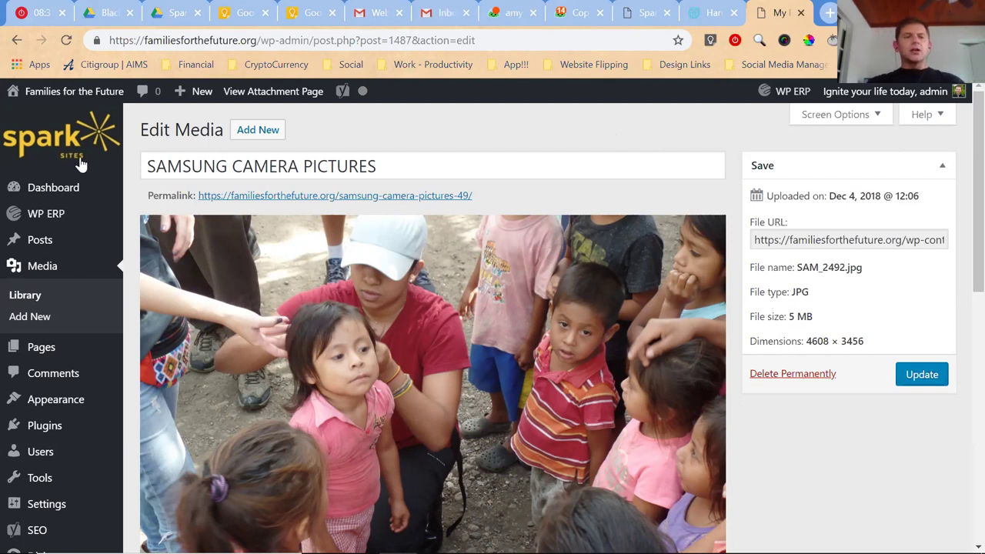
left_click(68, 187)
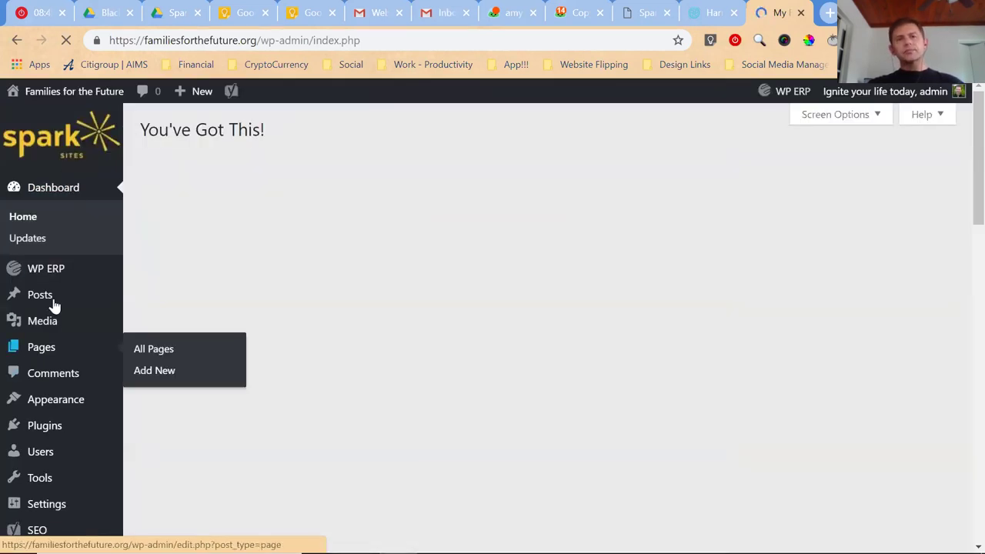
mouse_move(44, 352)
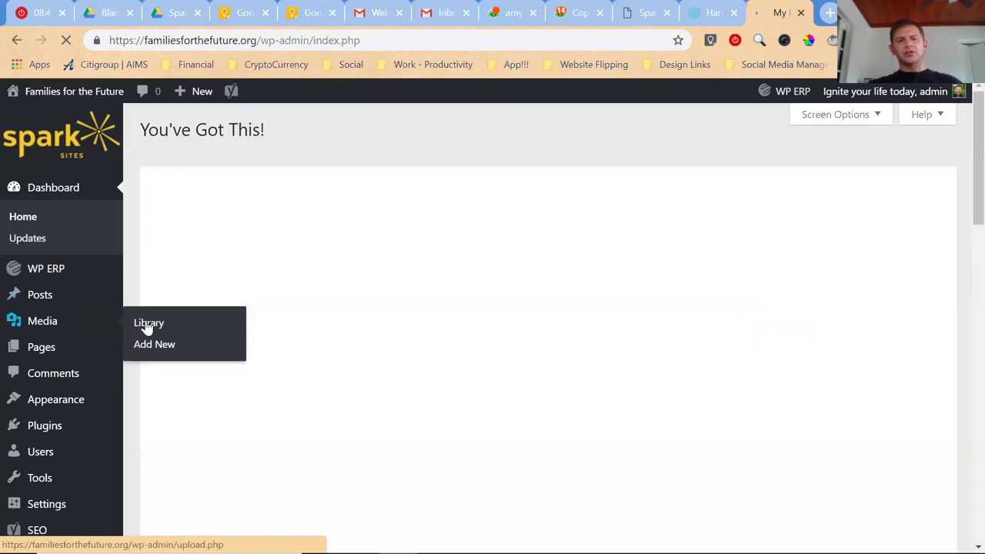
left_click(149, 325)
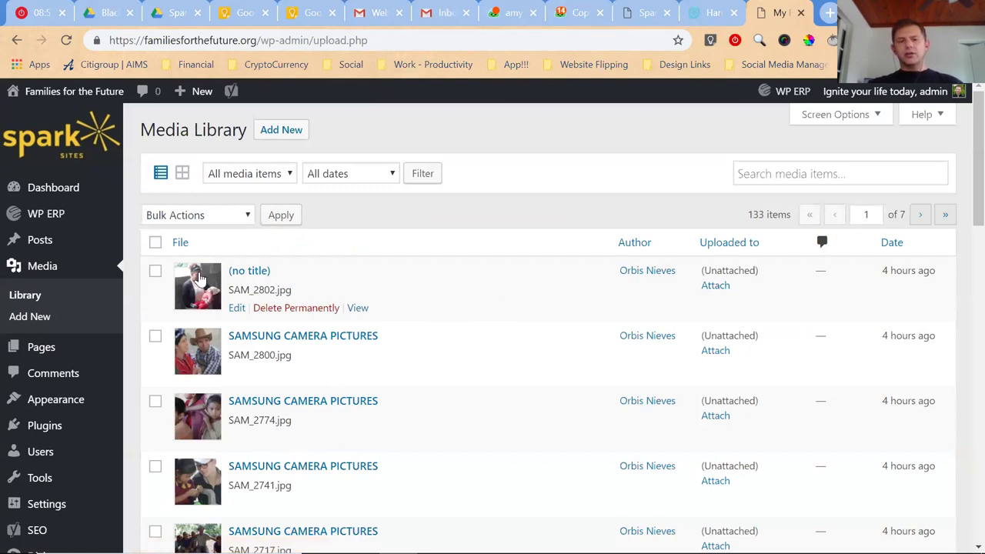
Open SAM_2800.jpg for editing and highlight its 5 MB size and 3706 × 3297 dimensions.
left_click(276, 338)
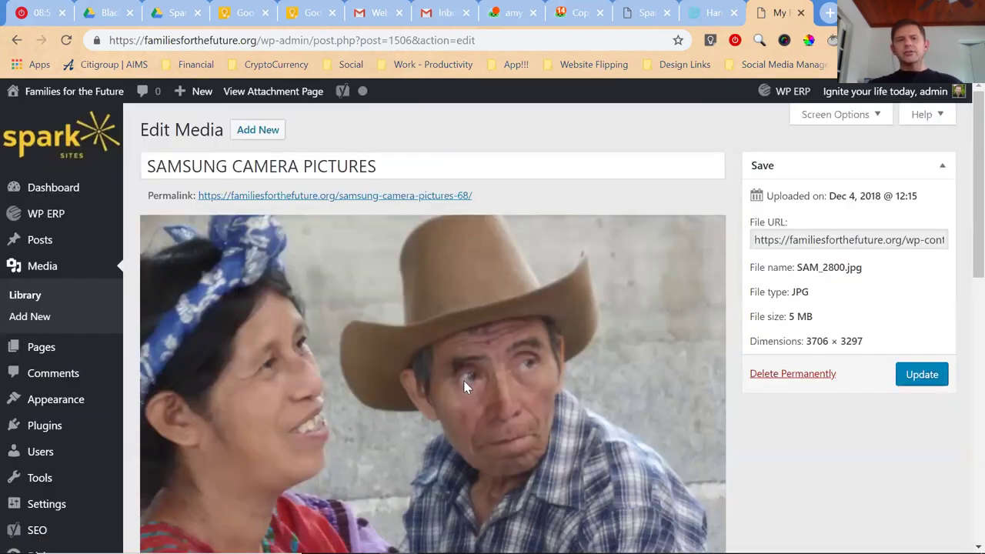
left_click_drag(813, 317, 787, 317)
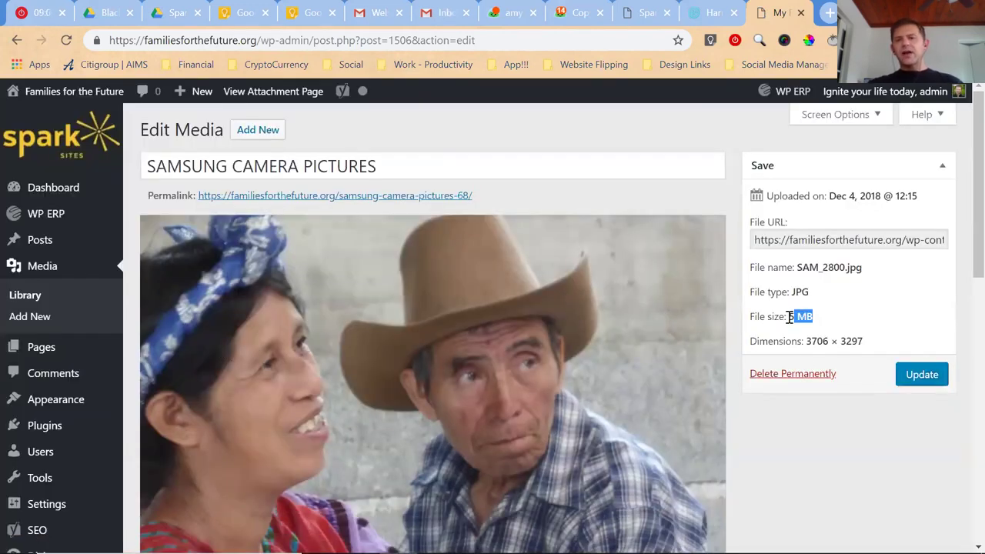
left_click_drag(865, 341, 807, 342)
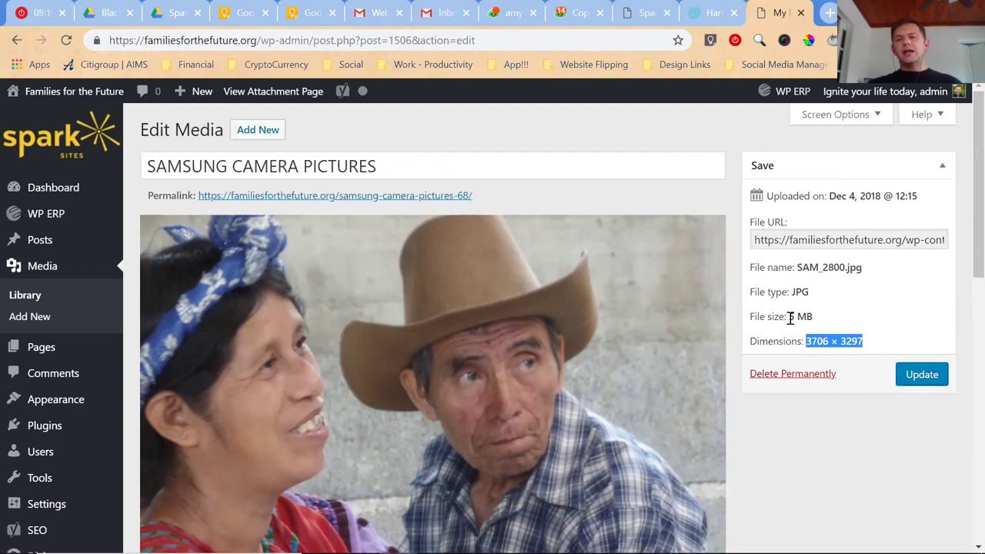
left_click_drag(812, 316, 788, 317)
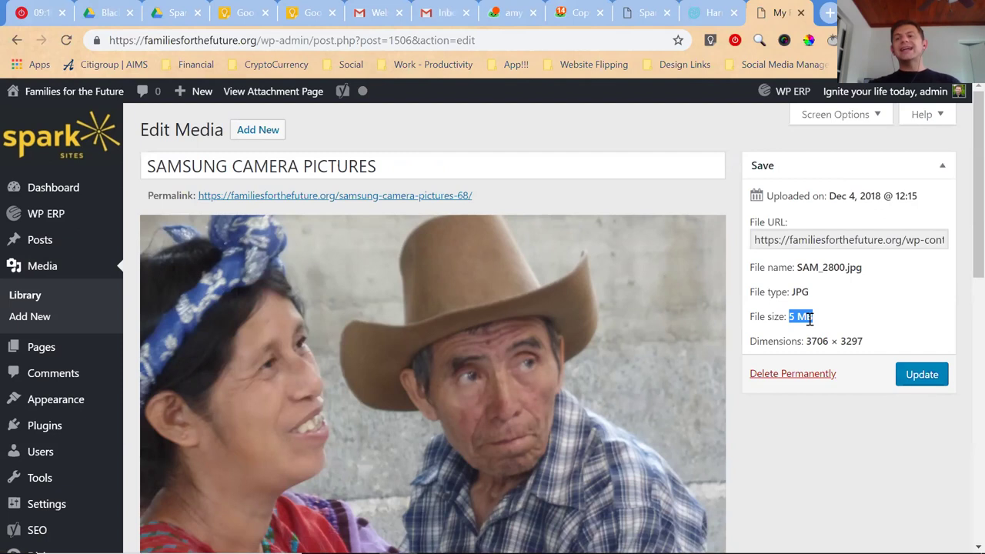
left_click(809, 319)
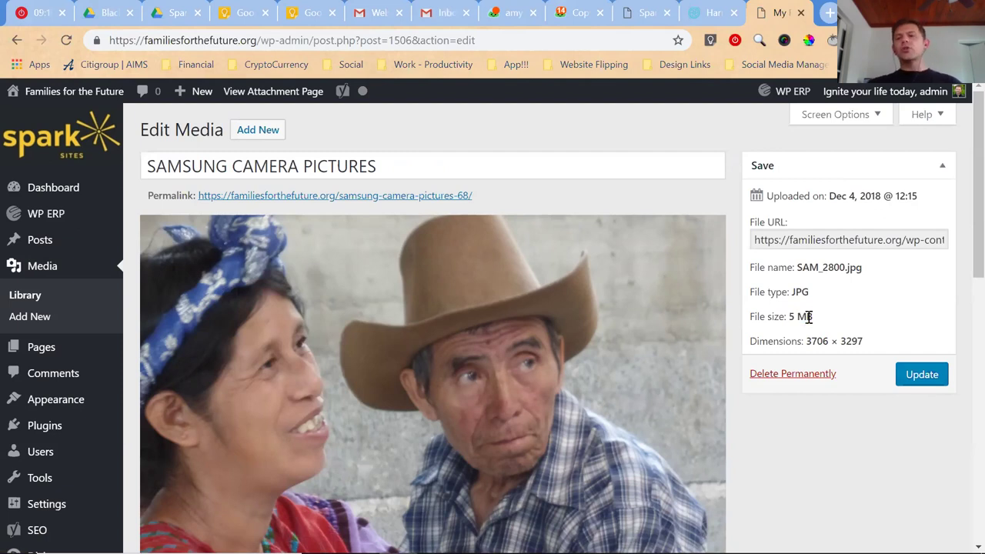
left_click_drag(813, 318, 785, 317)
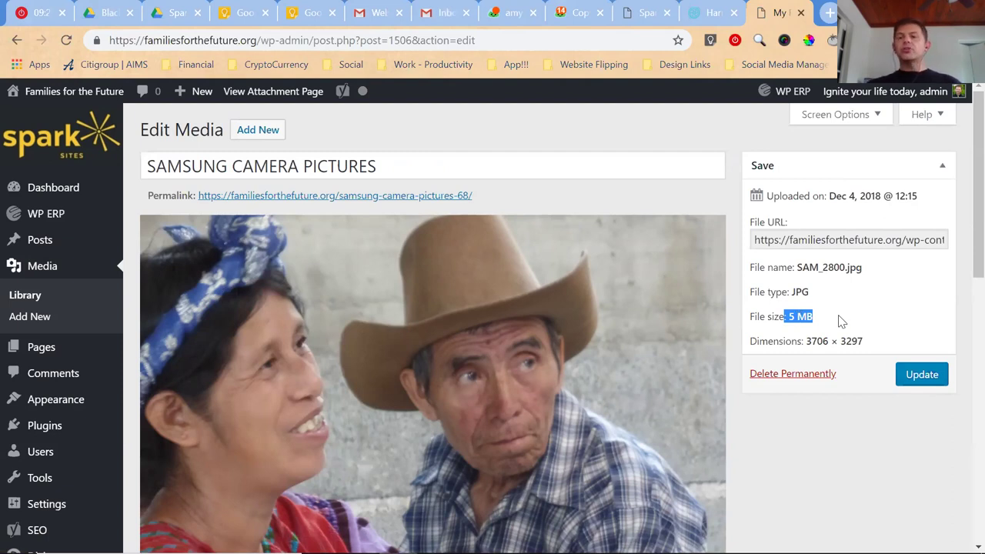
left_click(800, 292)
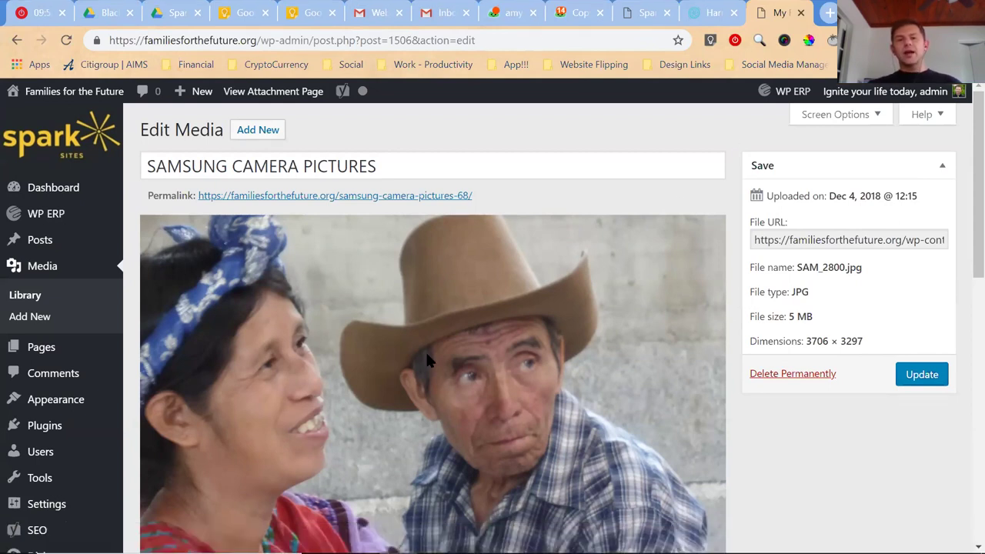
Choose 'Save image as' on the couple photo to save SAM_2800.jpg into Downloads.
right_click(400, 269)
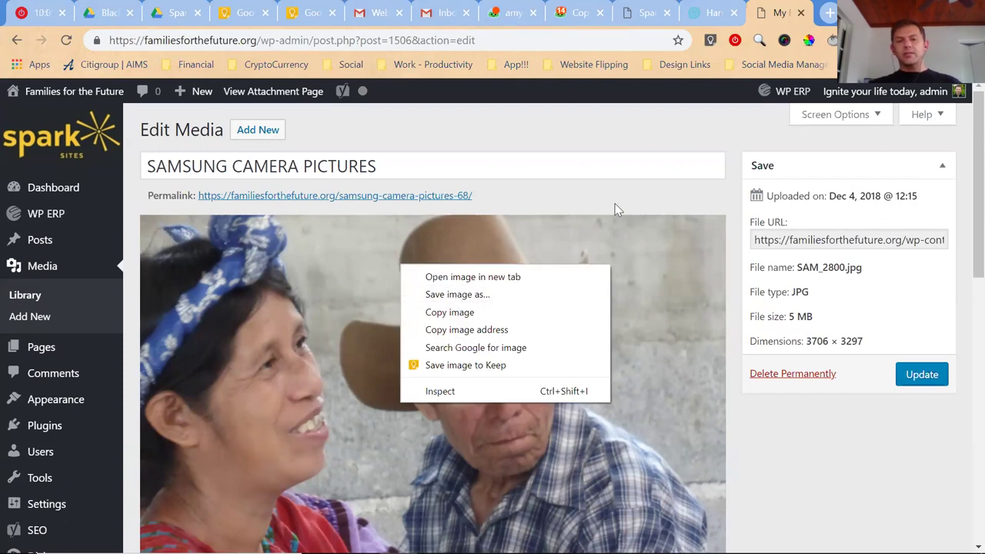
right_click(398, 264)
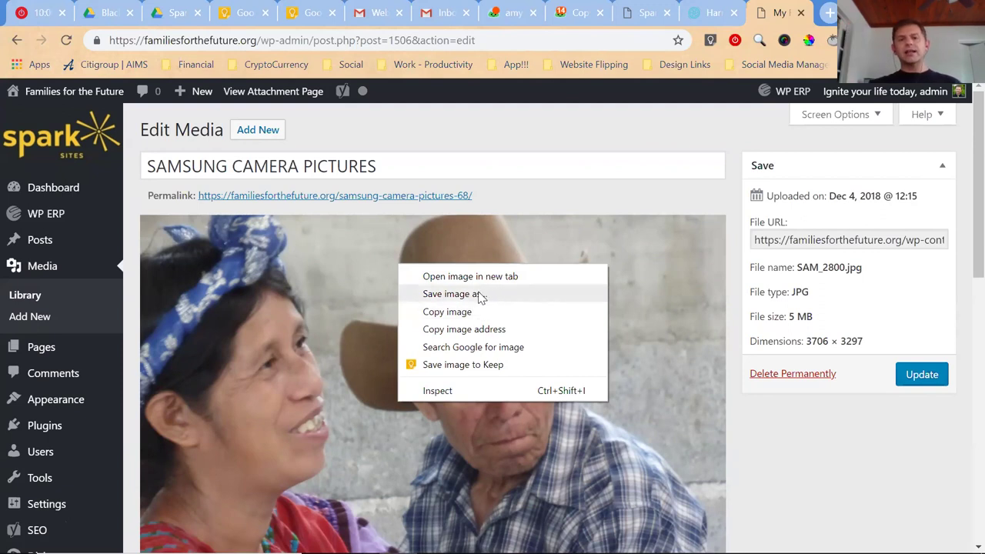
left_click(454, 294)
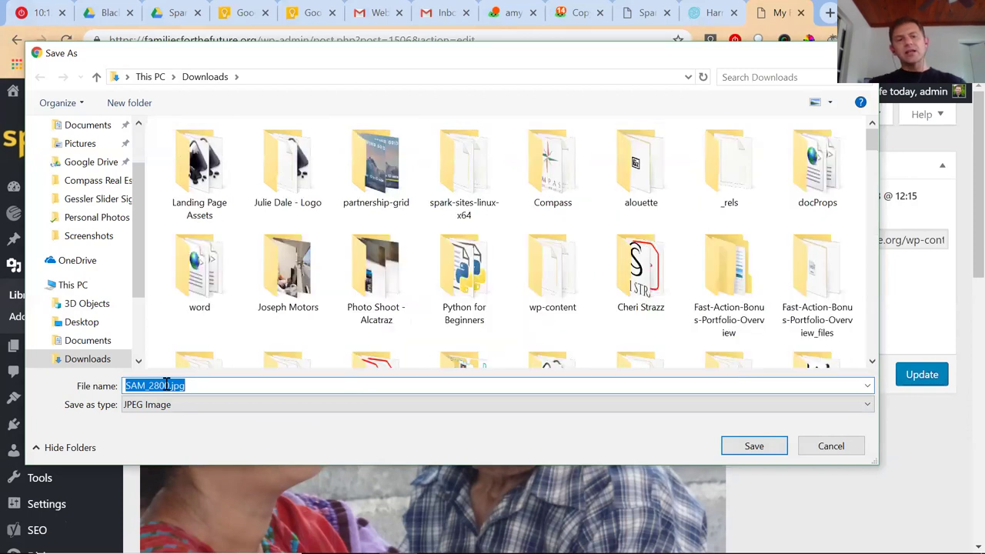
Save the photo to Downloads as mission-trip-san-salvador-couple-ministry-001.jpg.
left_click(167, 385)
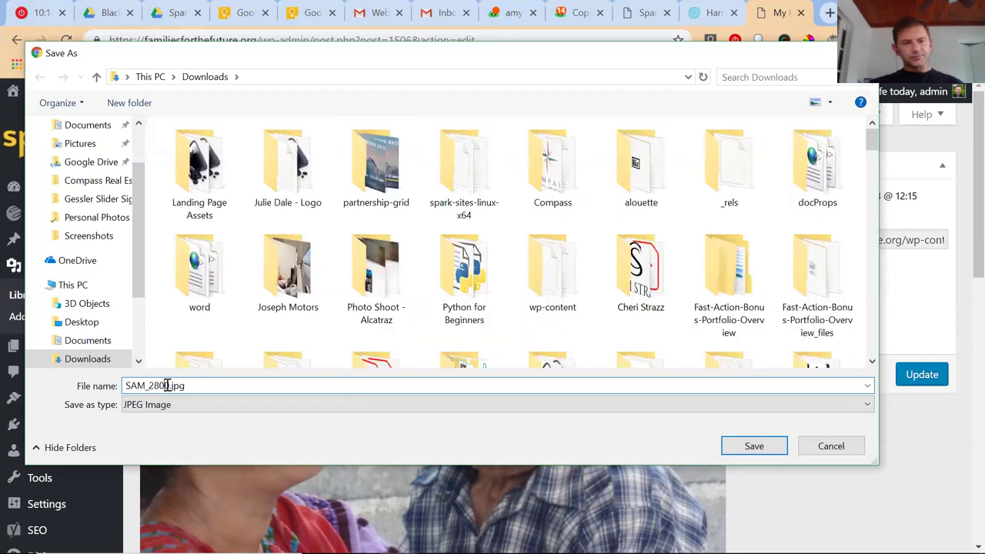
left_click_drag(168, 385, 108, 387)
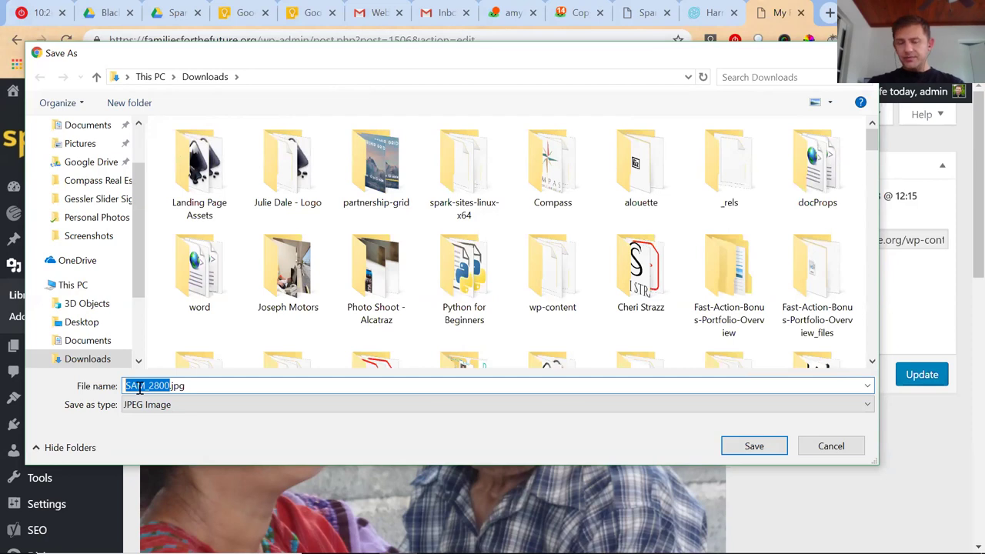
type("mission-1")
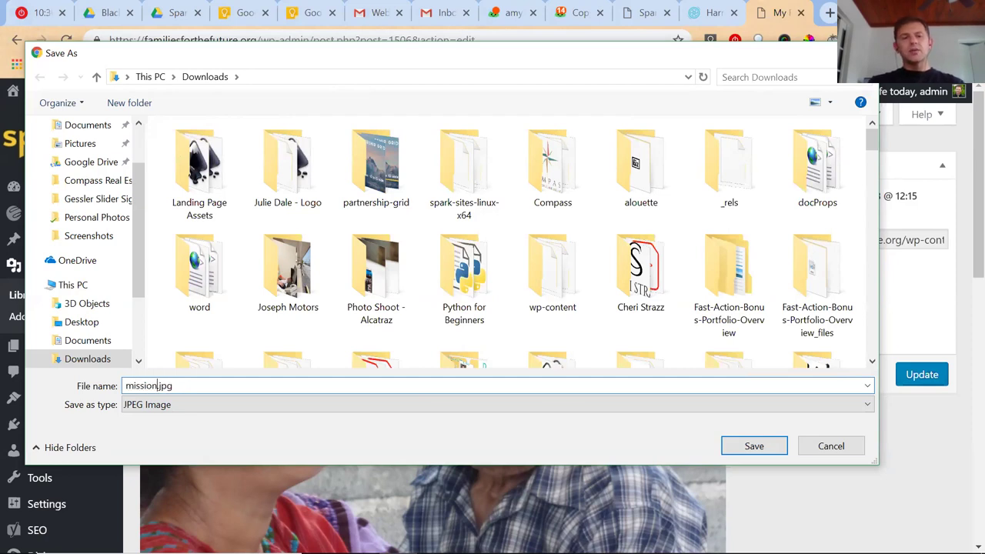
type("rip-")
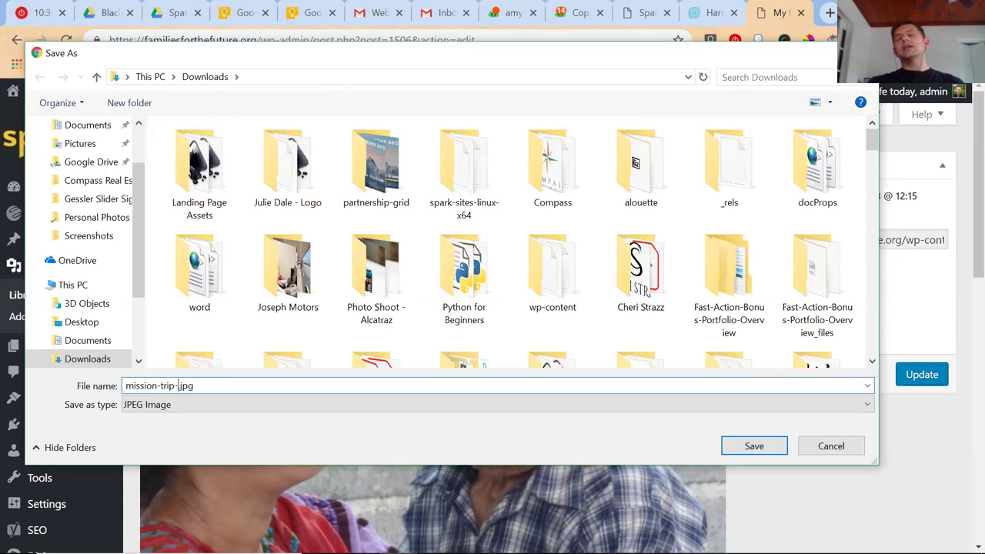
type("san-salvador")
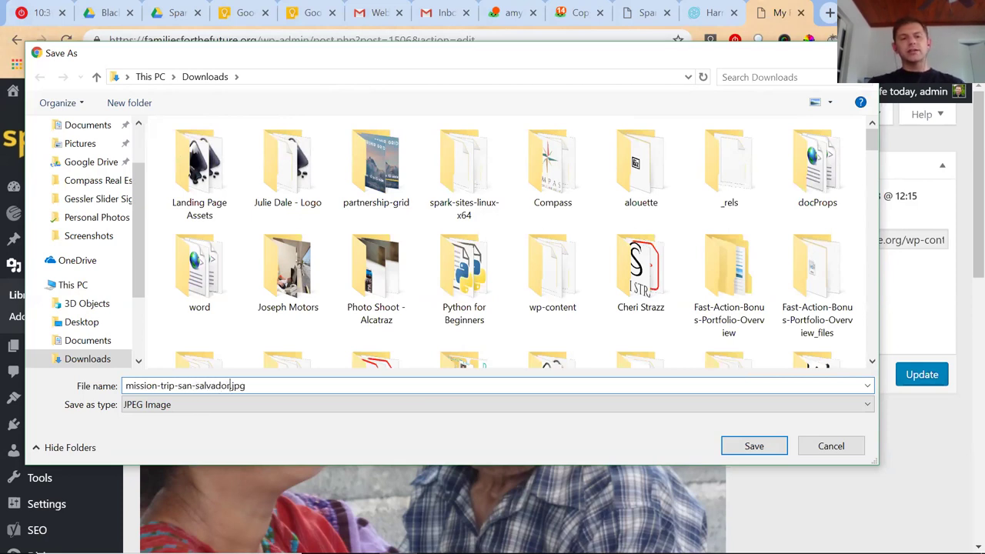
type("-")
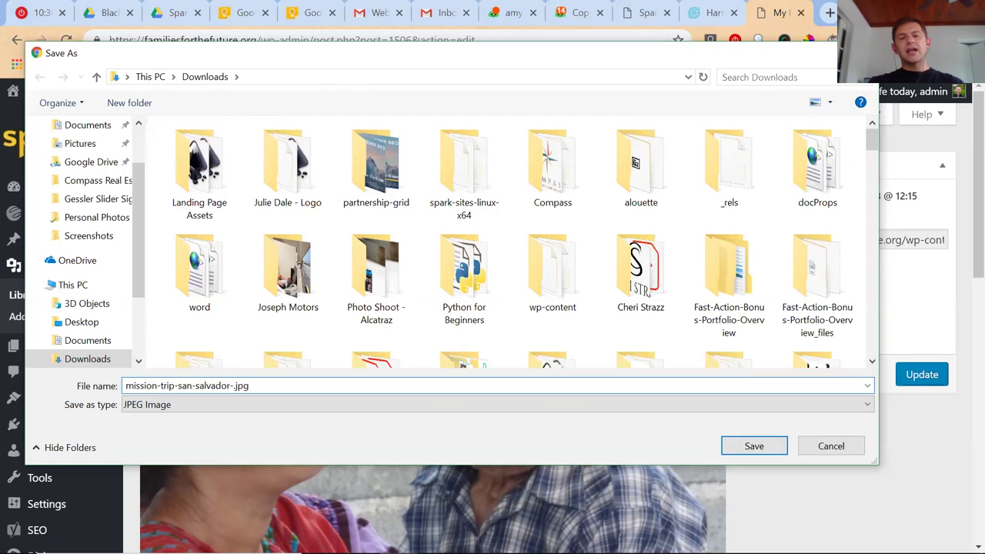
type("couple-m")
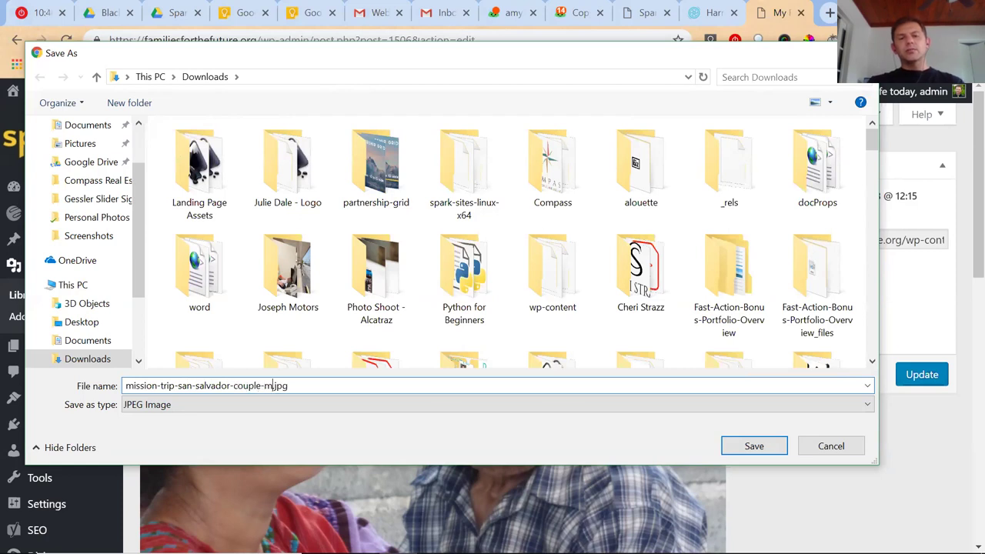
type("inistry-001")
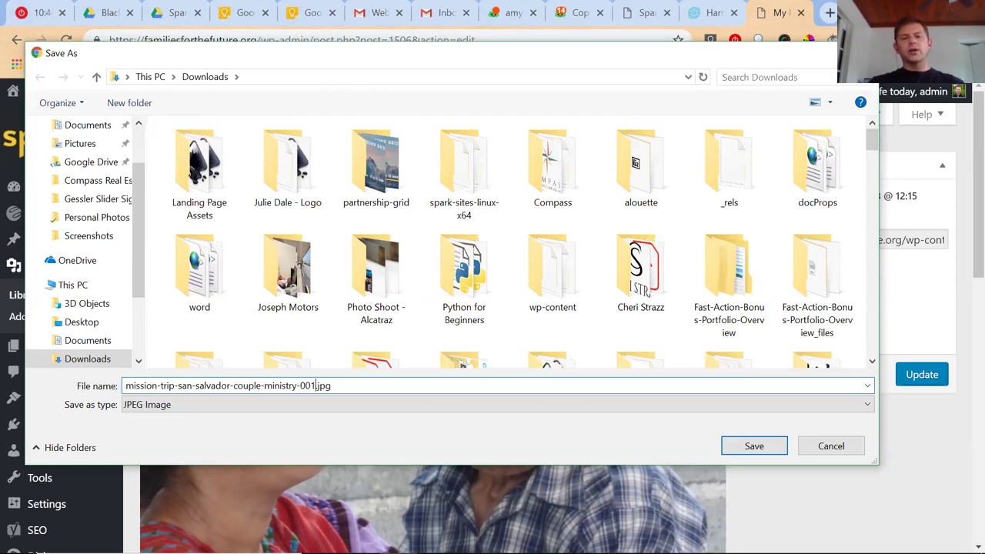
key("Return")
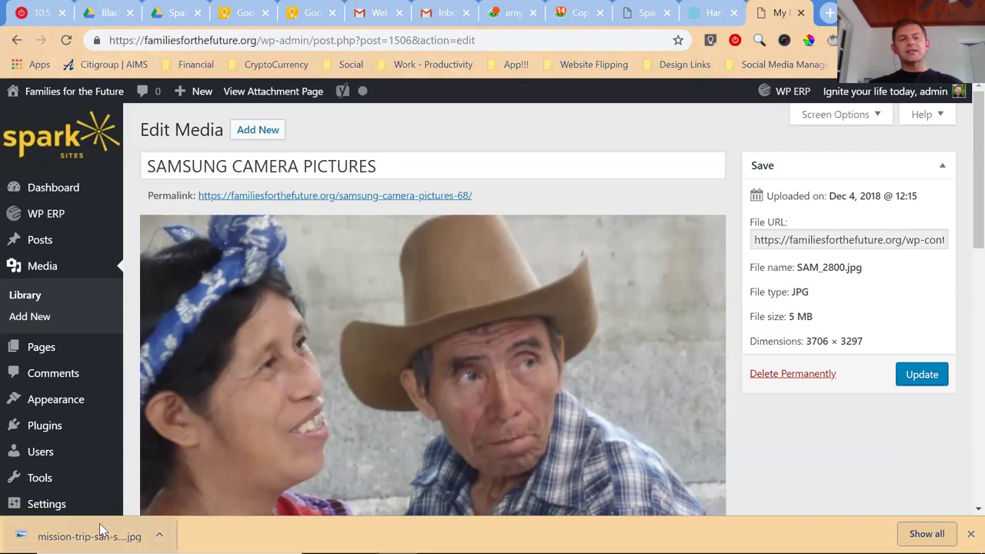
Open the downloaded mission-trip photo in GIMP from the download bar.
left_click(106, 531)
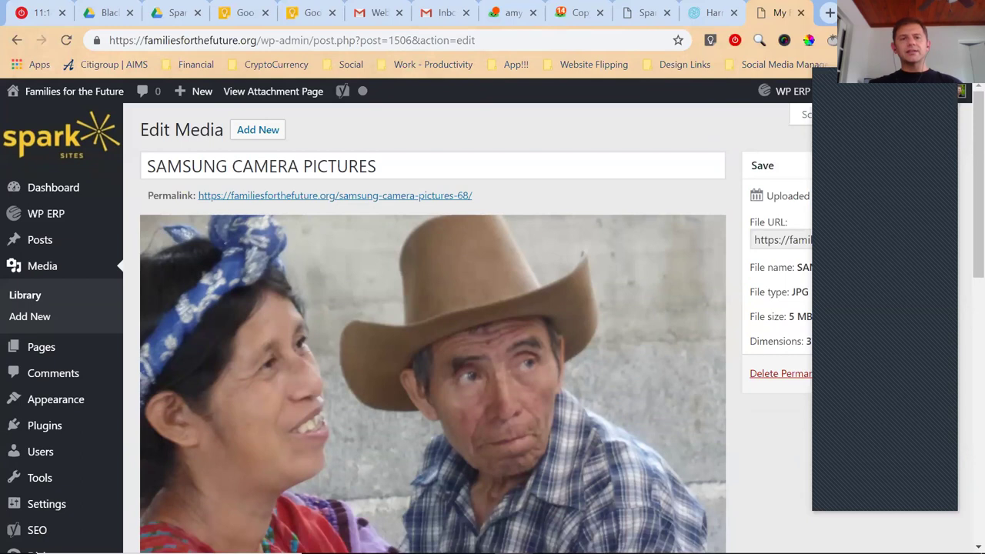
mouse_move(323, 112)
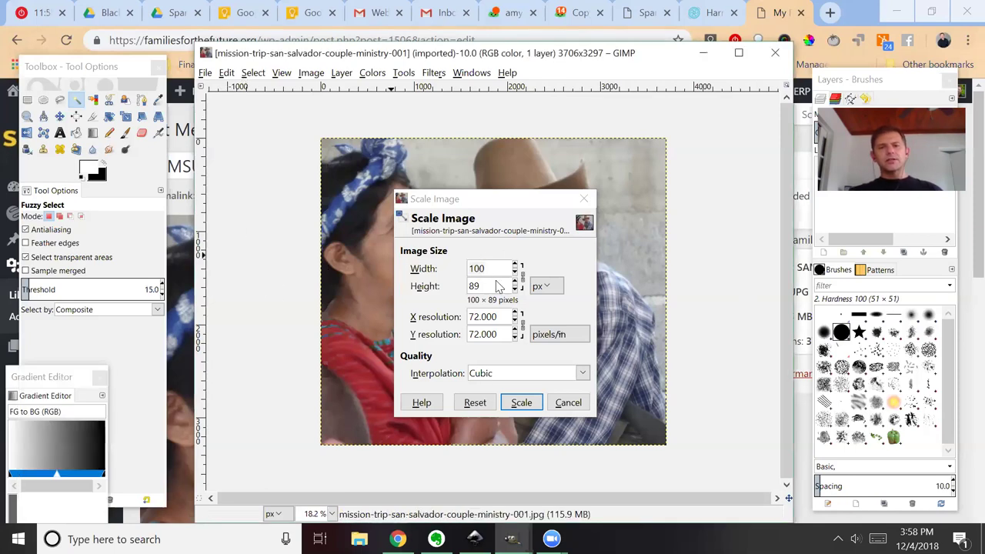
Scale the image with a 1100 px width so it becomes 1100 × 979 pixels.
left_click(569, 403)
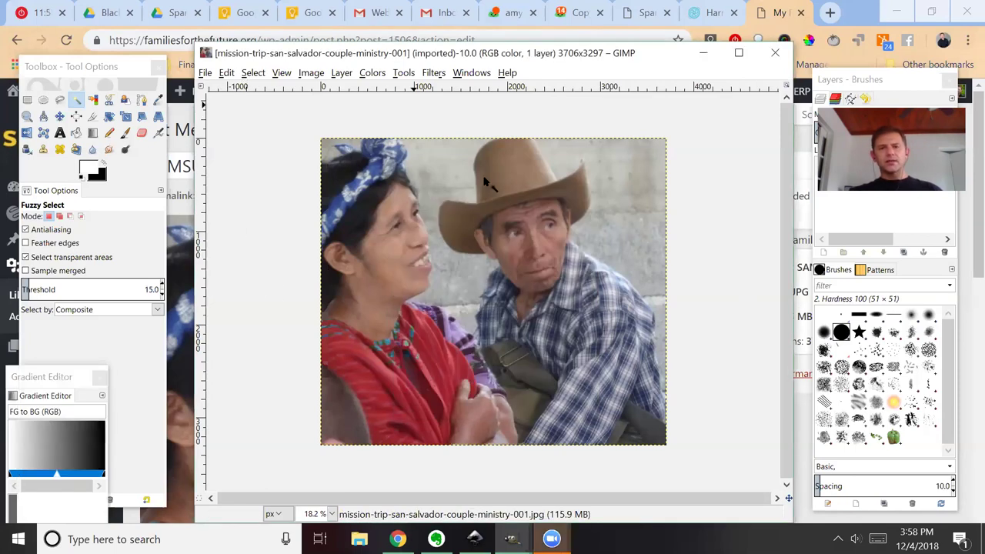
left_click(311, 73)
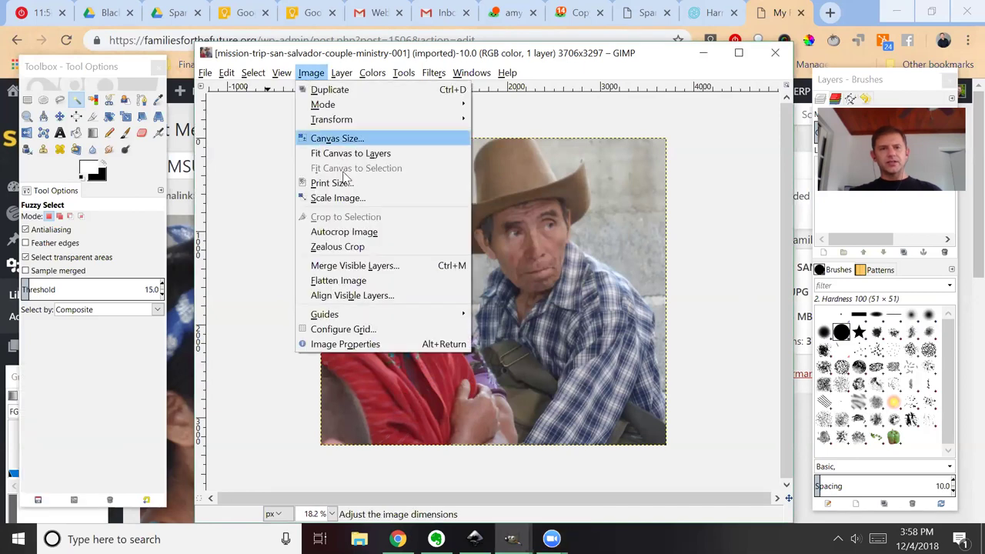
left_click(348, 196)
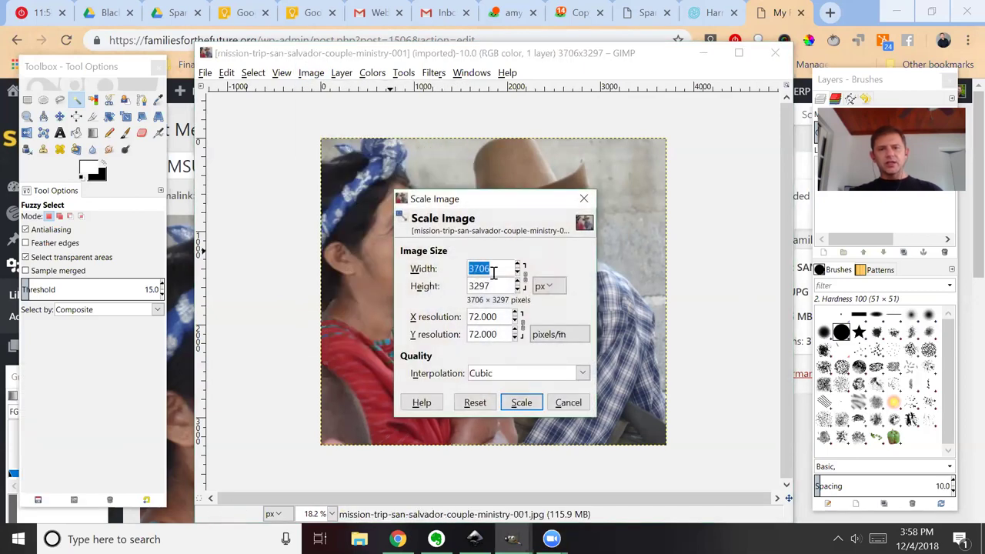
type("1100")
key("Tab")
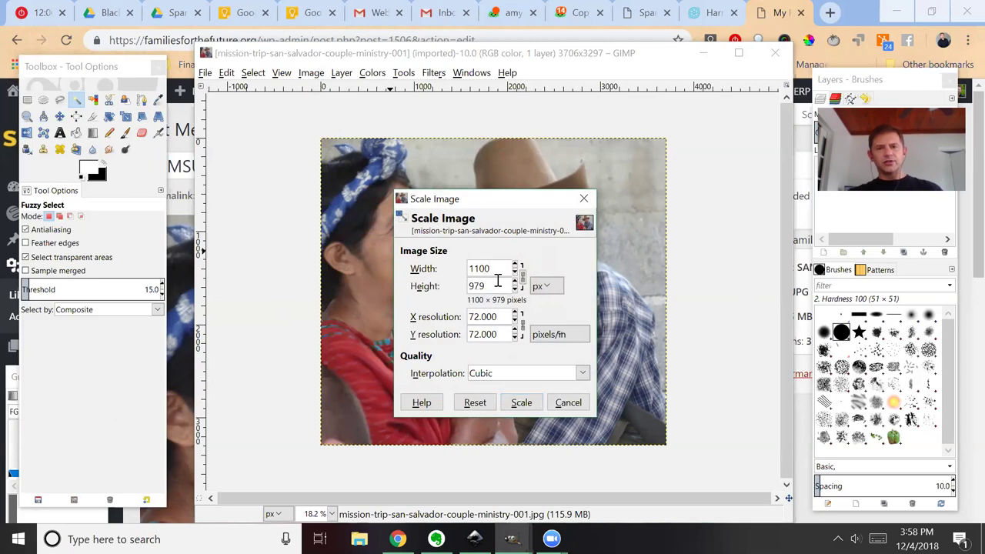
left_click_drag(501, 319, 450, 316)
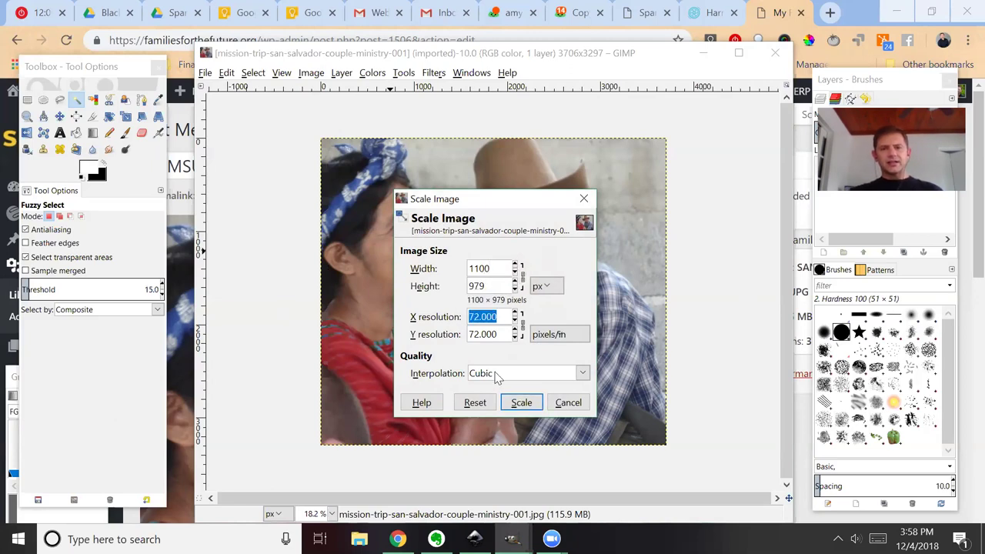
left_click(521, 403)
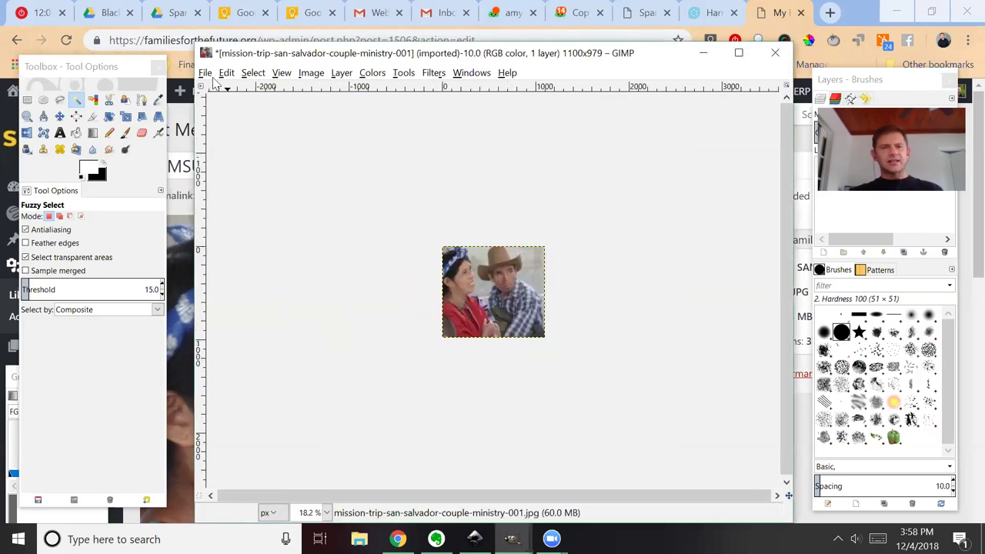
Export the photo as mission-trip-san-salvador-couple-ministry-001-scaled-1100.jpg at quality 98, then open File Explorer.
left_click(206, 72)
left_click(249, 262)
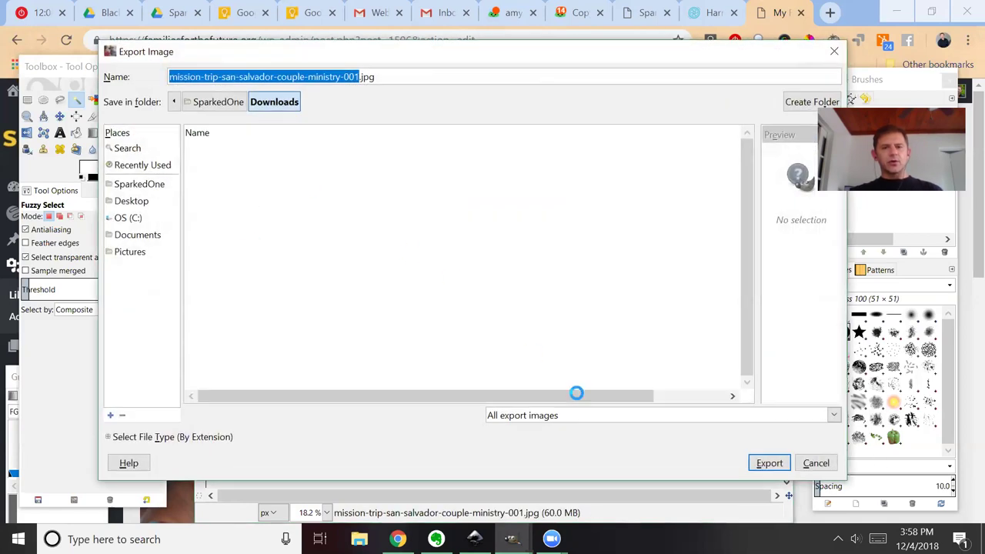
left_click(816, 463)
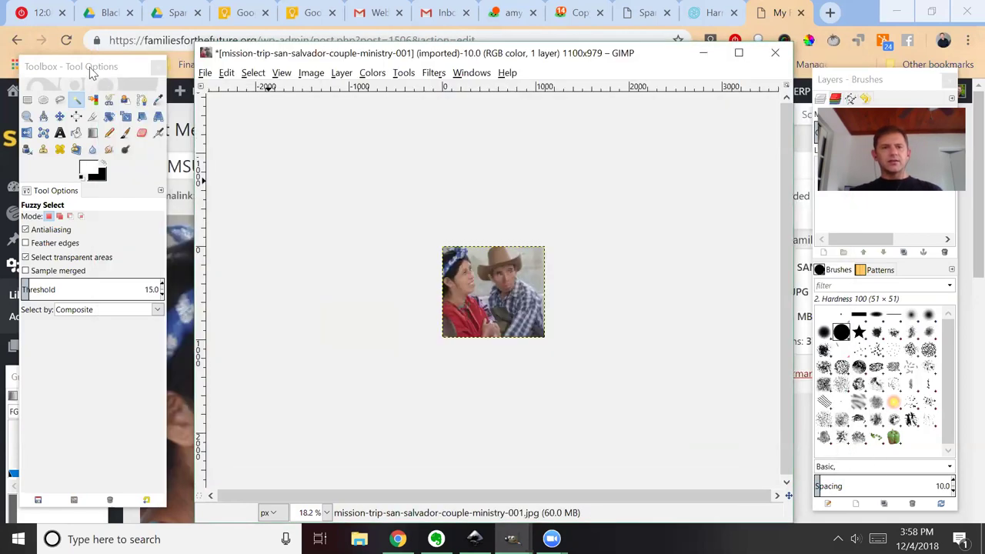
left_click(205, 72)
left_click(234, 261)
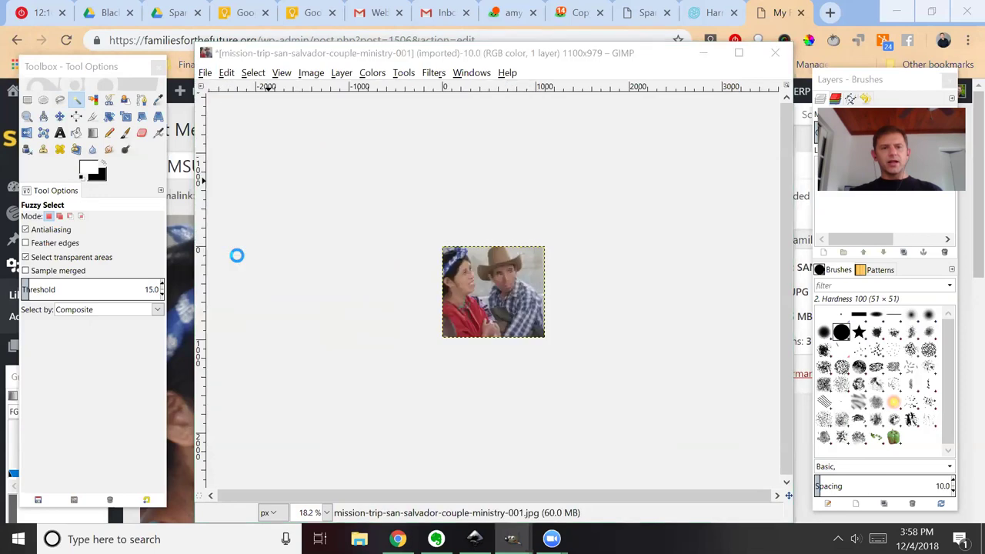
left_click(359, 76)
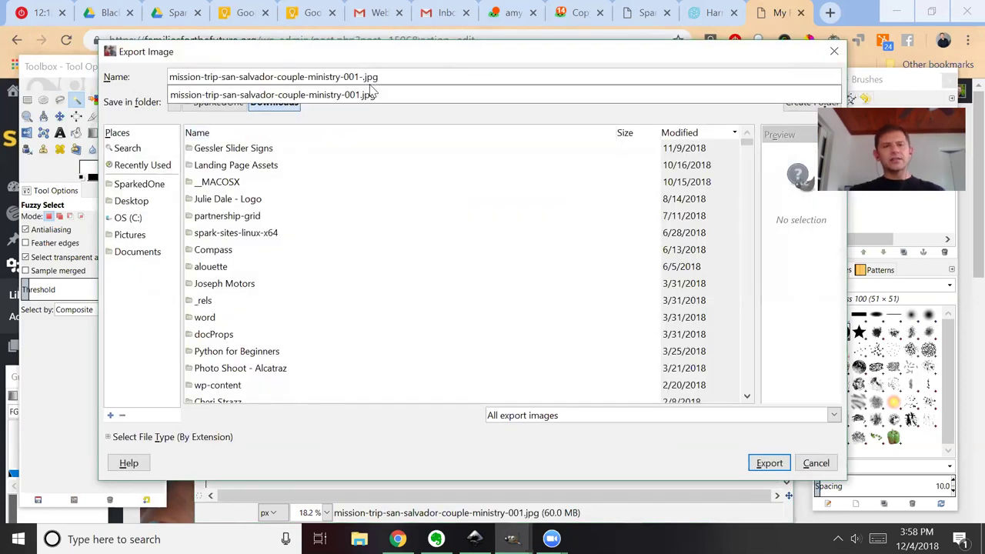
type("-scaled-11")
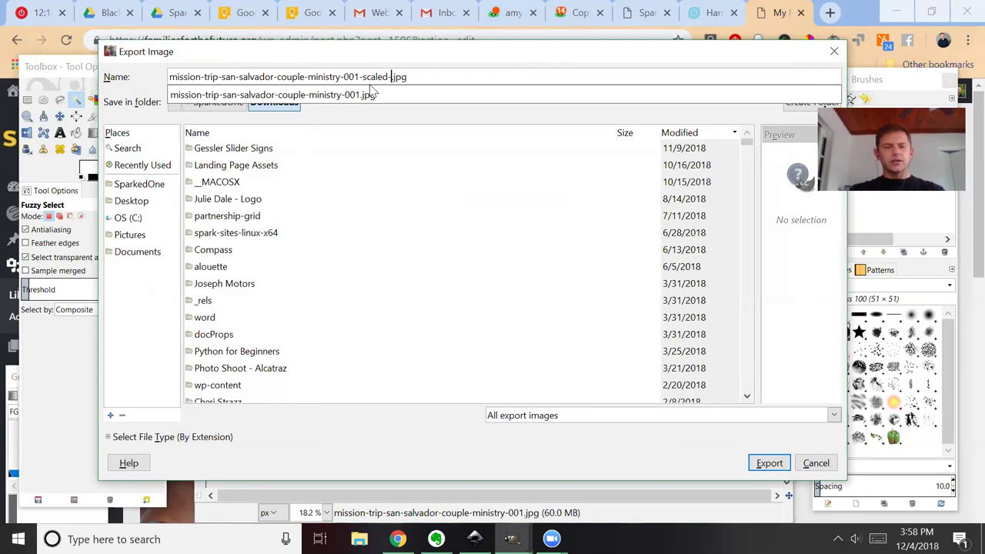
type("00")
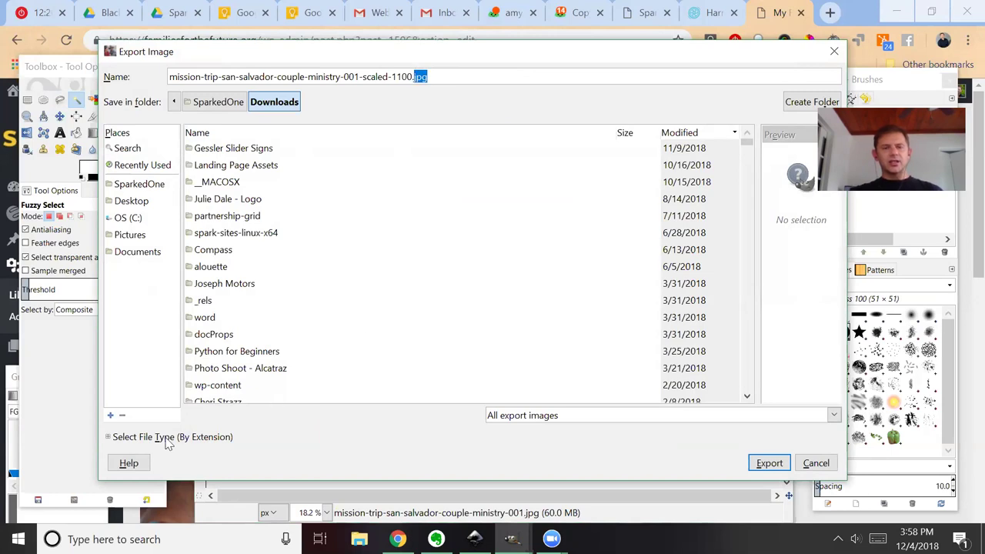
left_click(770, 465)
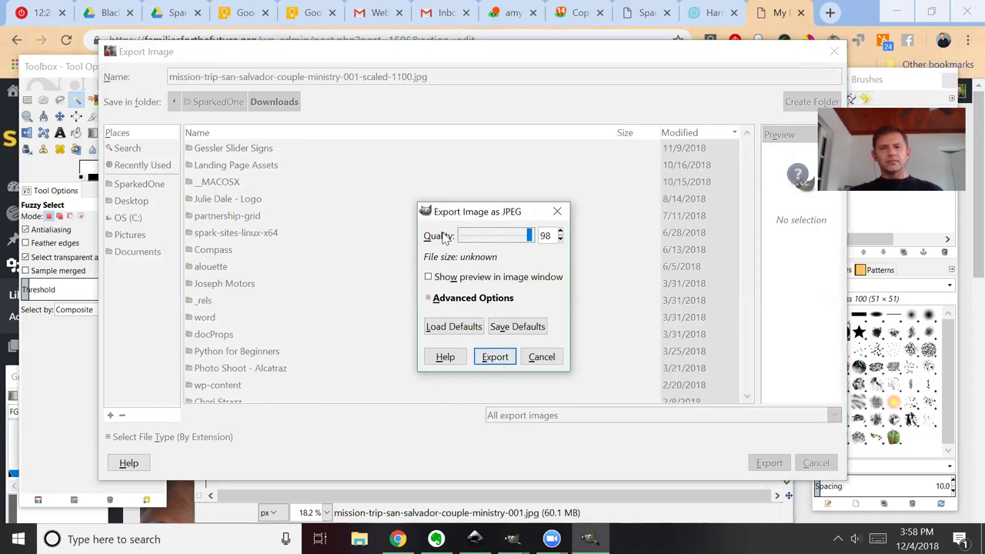
left_click(498, 358)
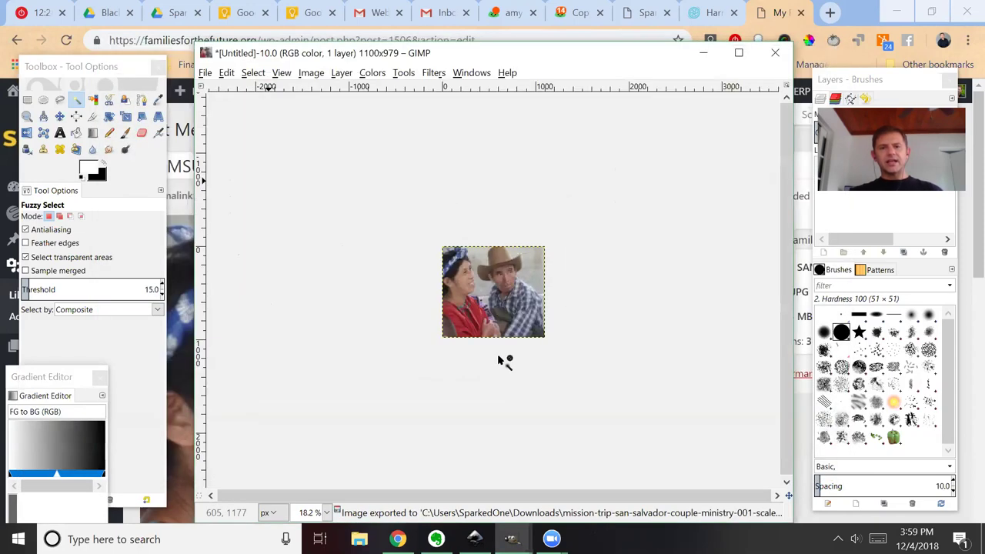
left_click(703, 52)
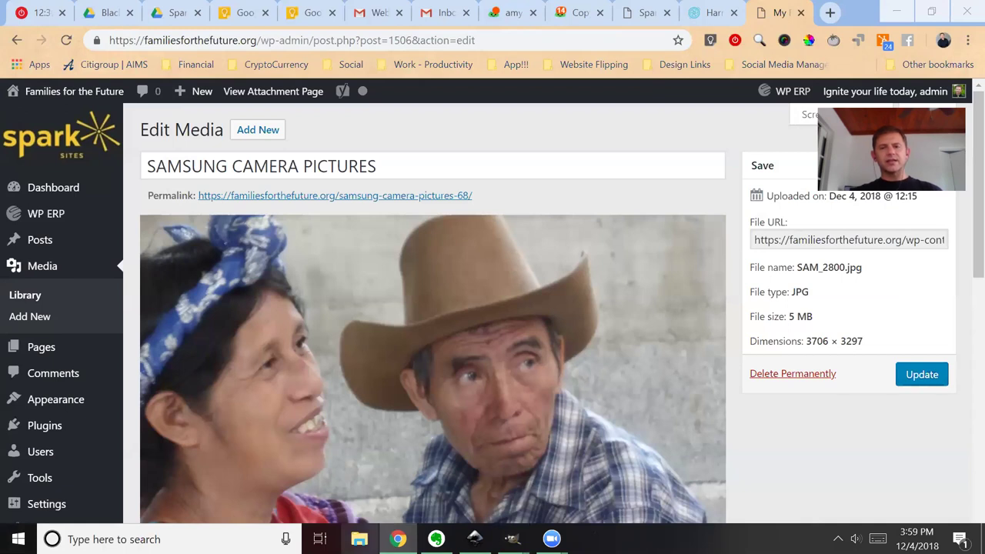
key("super+e")
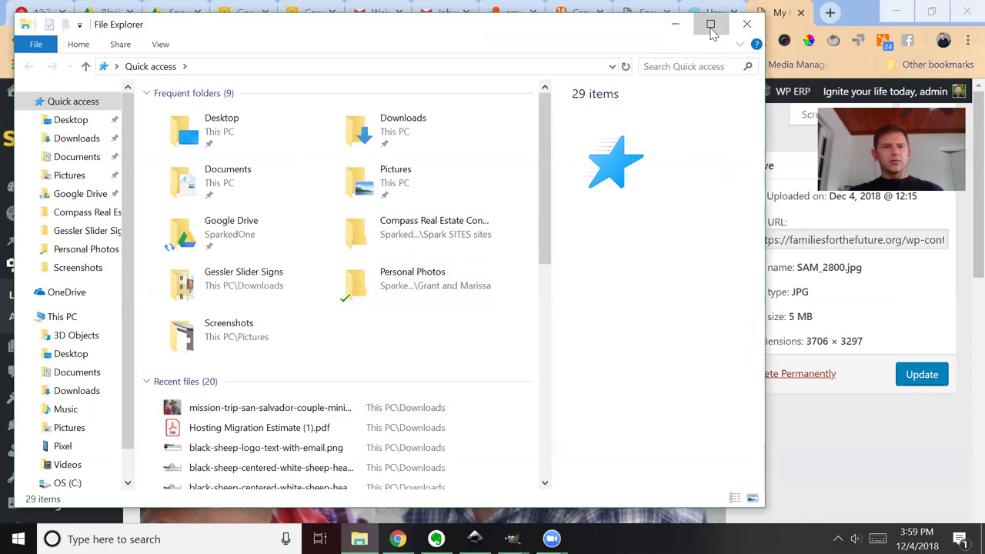
Show the Downloads folder maximized and sorted by date, newest first.
left_click(77, 138)
key("super+Up")
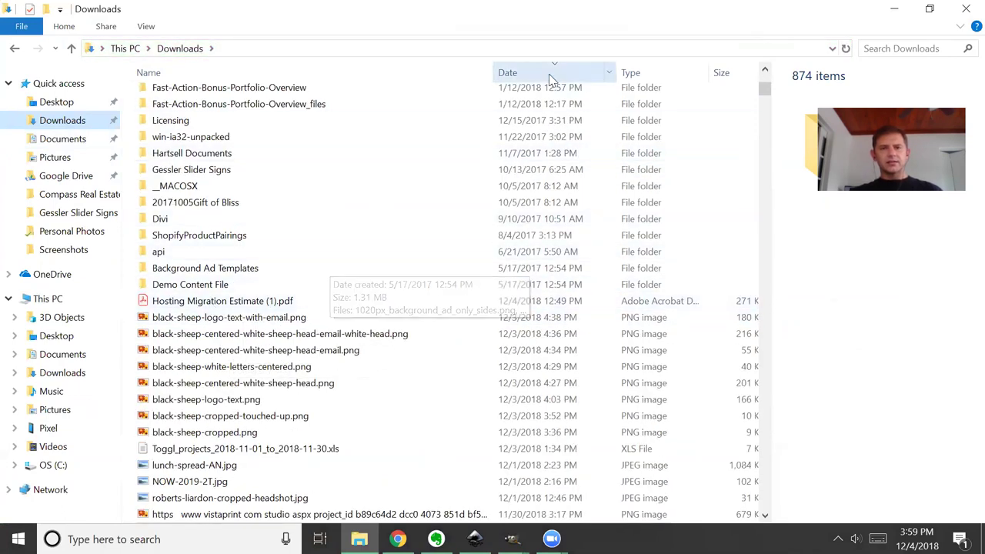
left_click(551, 77)
left_click(550, 77)
scroll(324, 337, "down", 5)
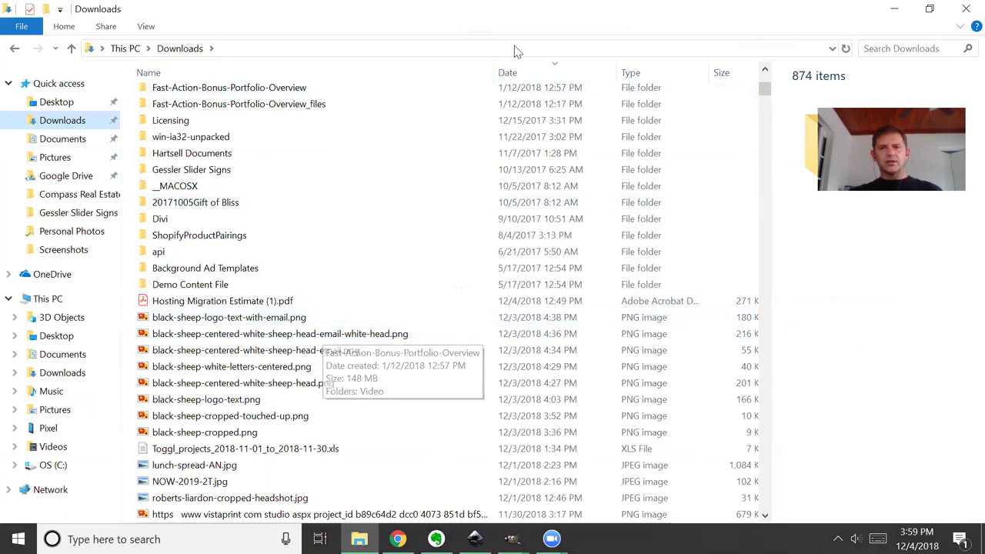
scroll(516, 51, "down", 20)
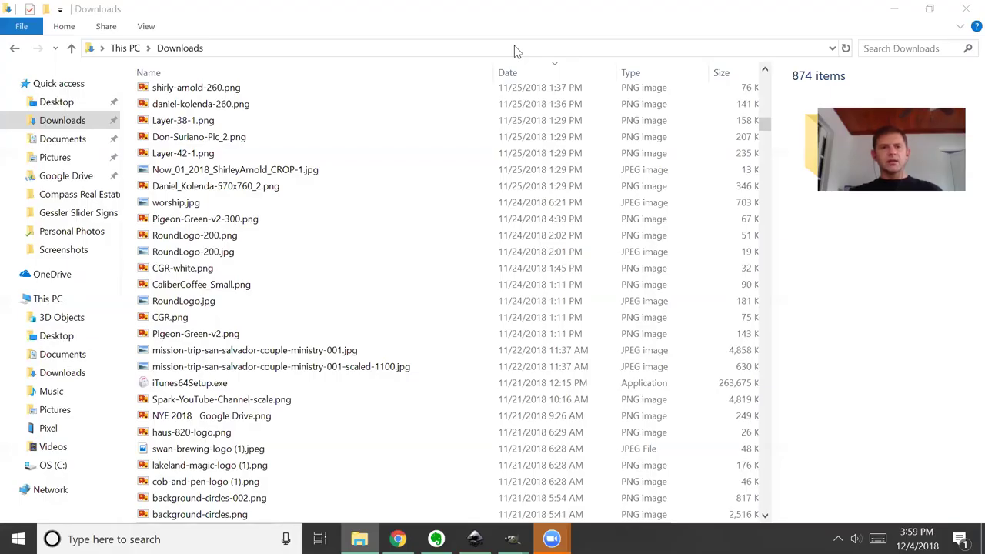
scroll(192, 254, "up", 5)
scroll(189, 258, "down", 1)
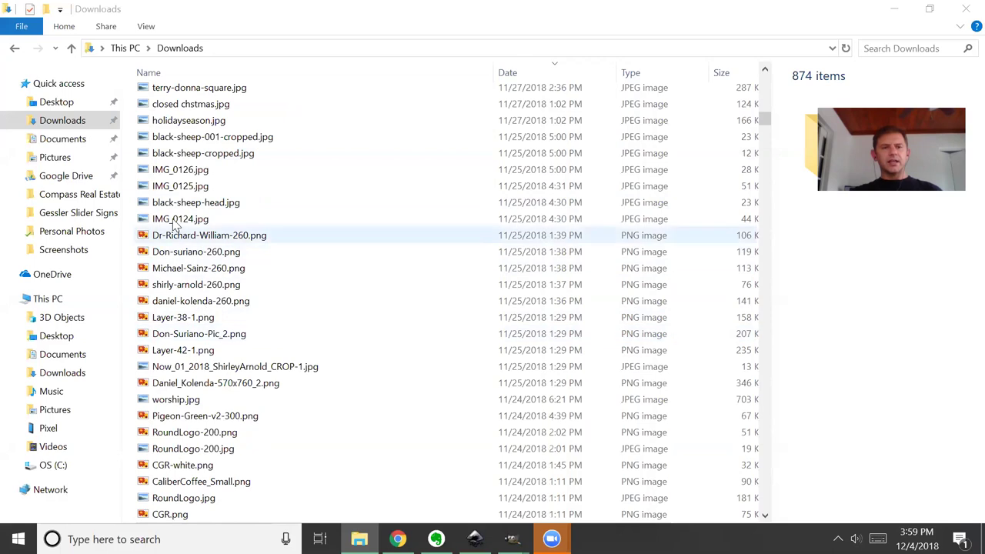
scroll(185, 262, "down", 1)
scroll(184, 262, "down", 2)
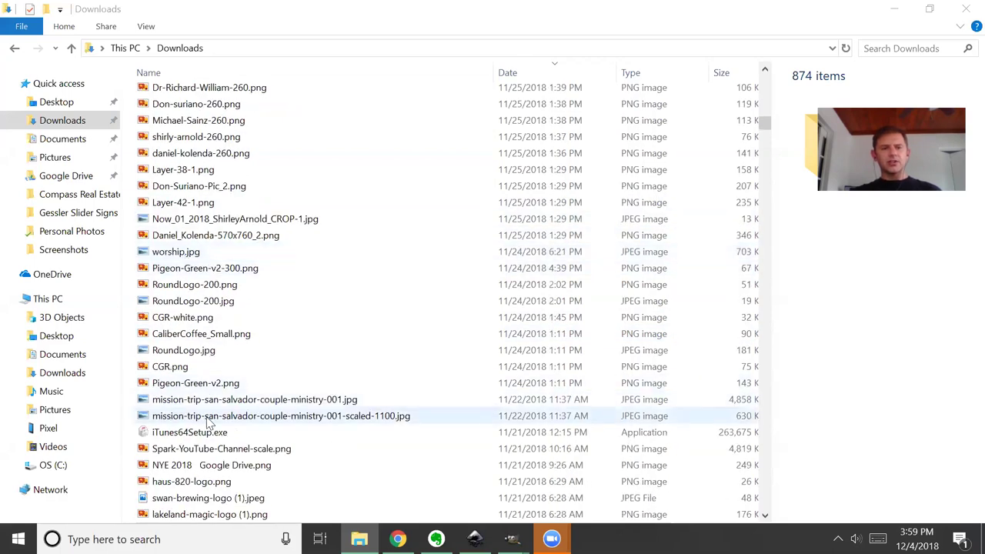
Compare details: scaled-1100 JPEG at 630 KB, 1100 × 979, versus the 4,858 KB 3706 × 3297 original.
left_click(357, 420)
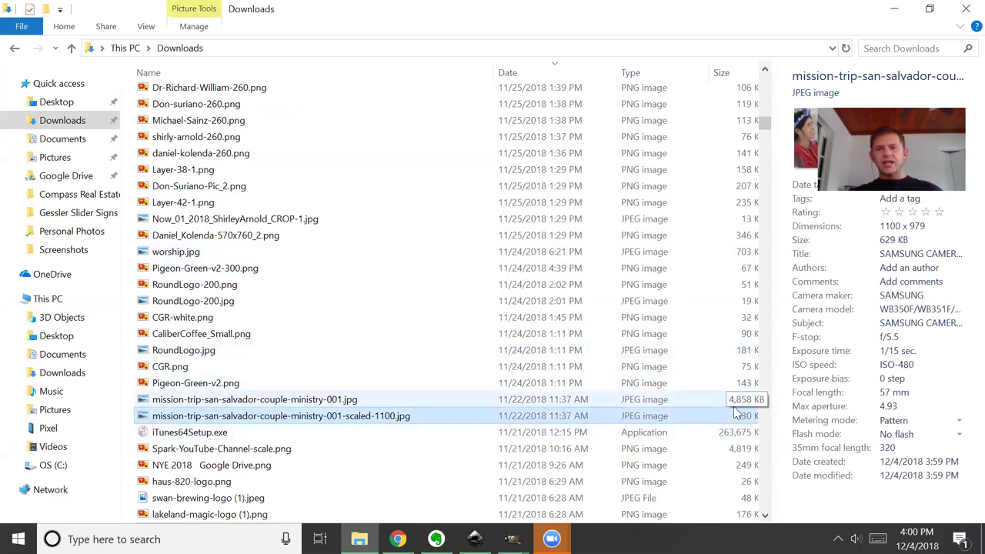
left_click(514, 388)
left_click(515, 400)
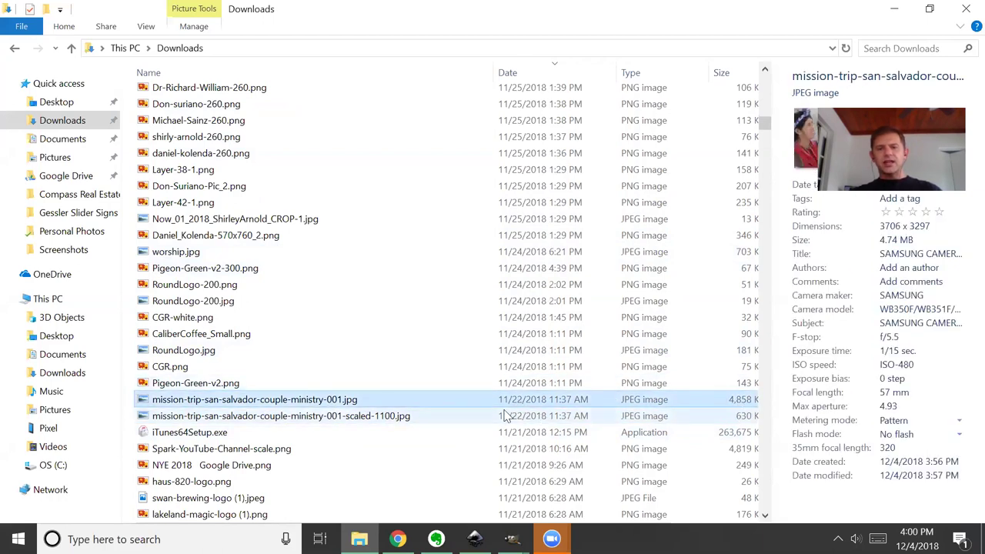
left_click(418, 416)
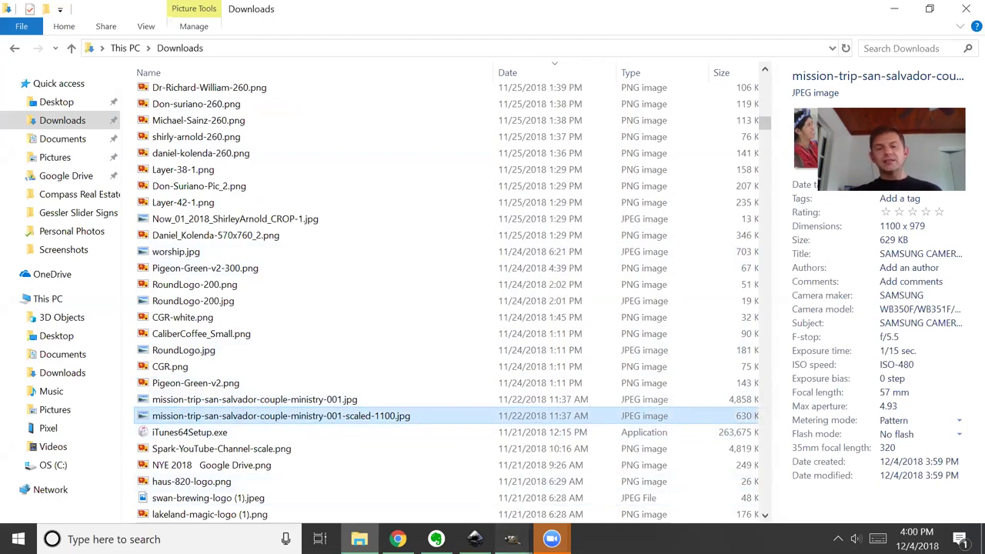
Scale the GIMP image down to a 600 px width, giving 600 × 534.
left_click(570, 479)
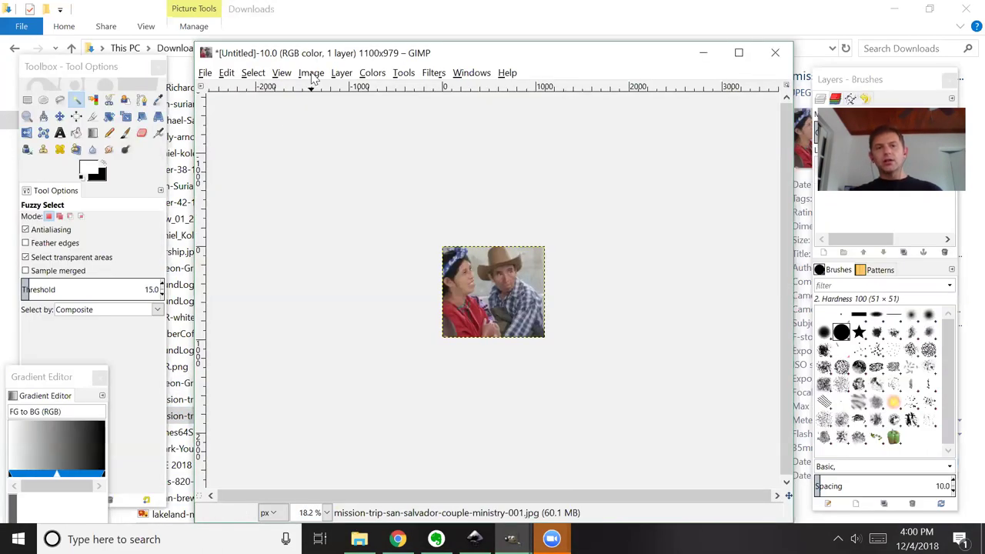
left_click(312, 73)
left_click(337, 198)
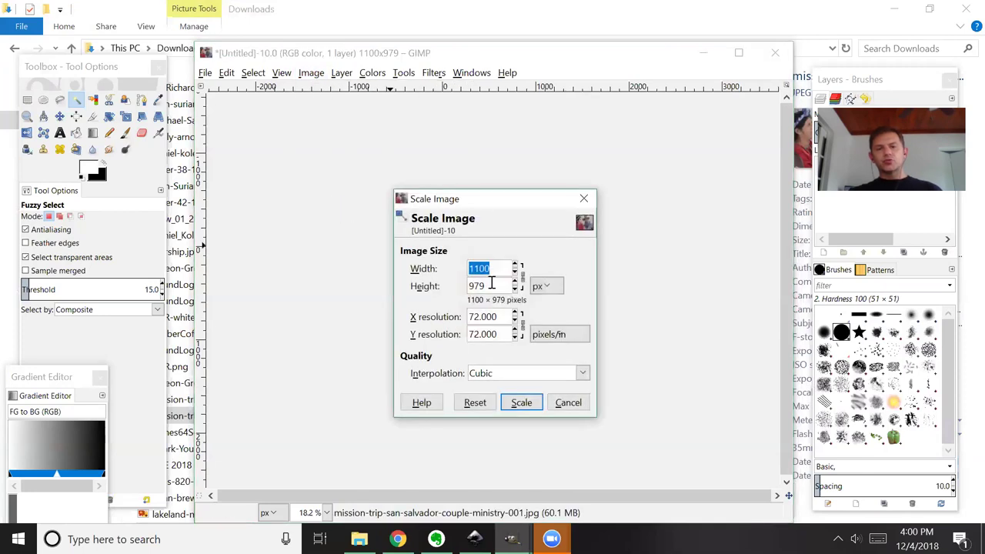
type("60")
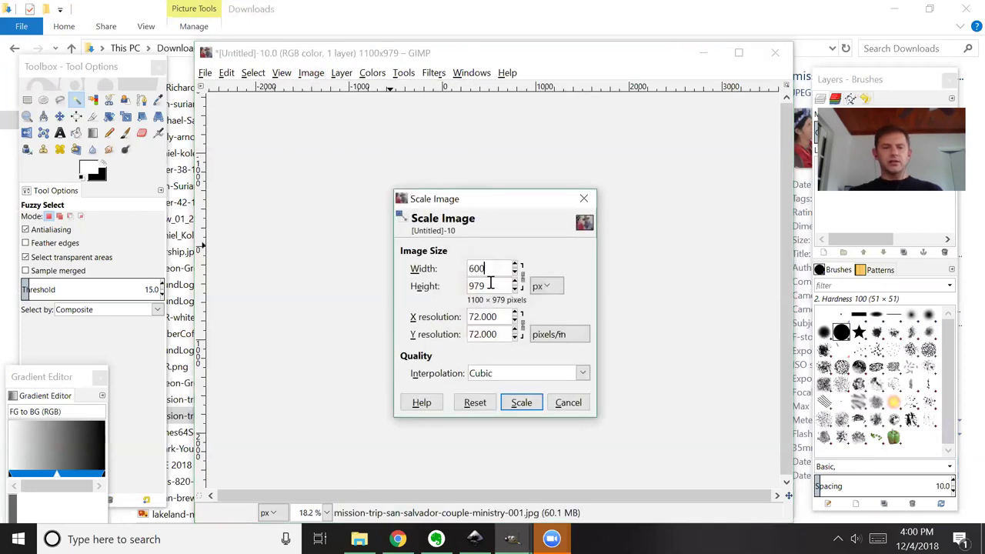
left_click(490, 285)
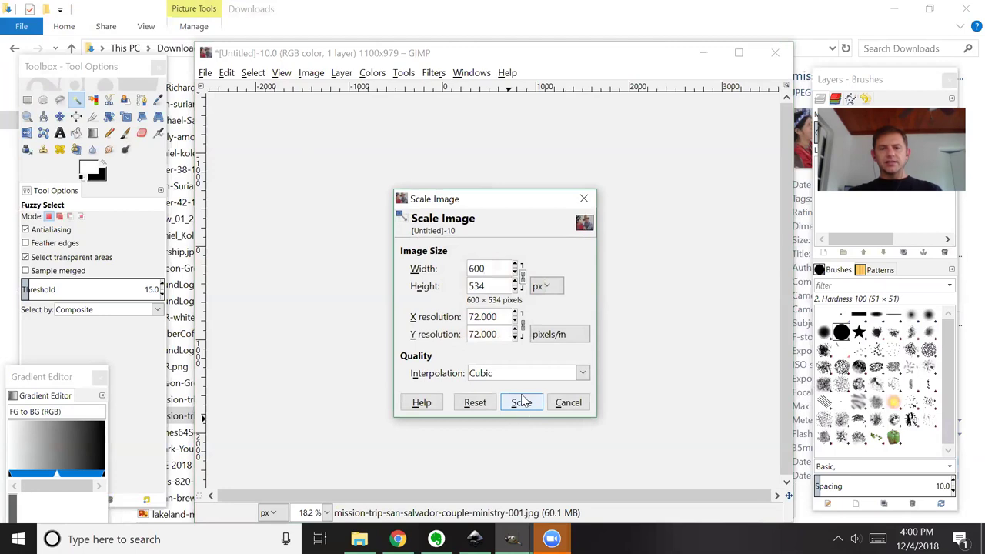
left_click(522, 401)
scroll(439, 304, "up", 5, "ctrl")
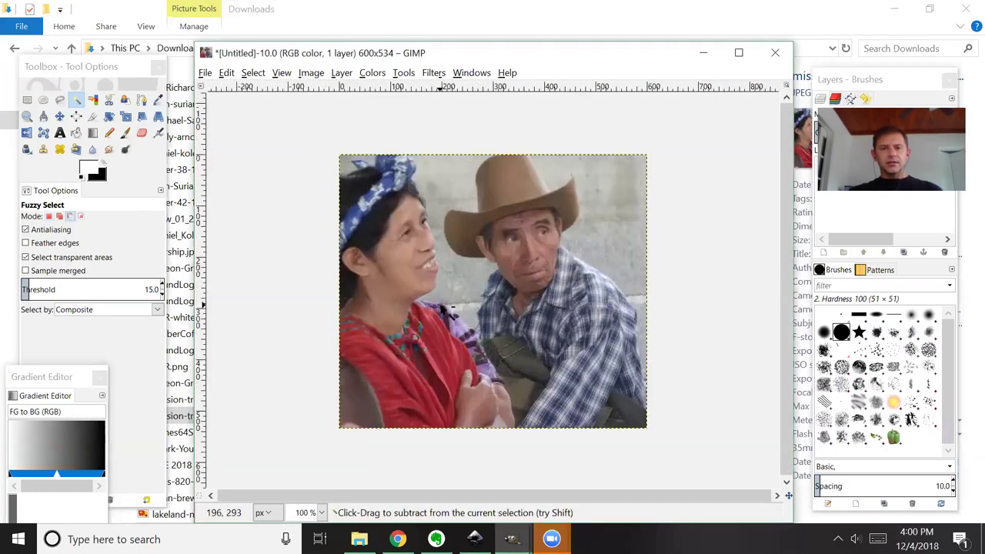
scroll(445, 308, "down", 1, "ctrl")
scroll(439, 308, "up", 1, "ctrl")
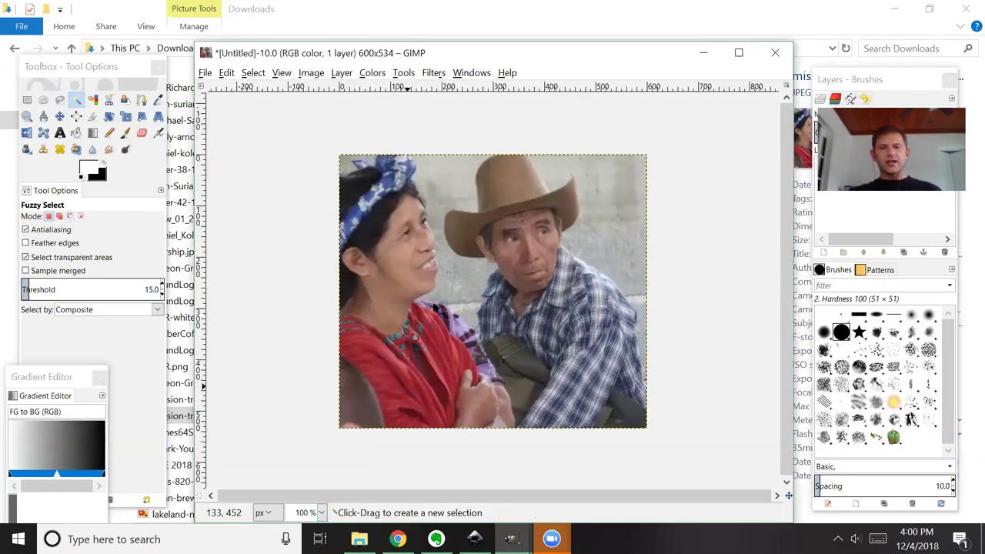
Export it as mission-trip-san-salvador-couple-ministry-001-scaled-600.jpg into Downloads.
left_click(205, 72)
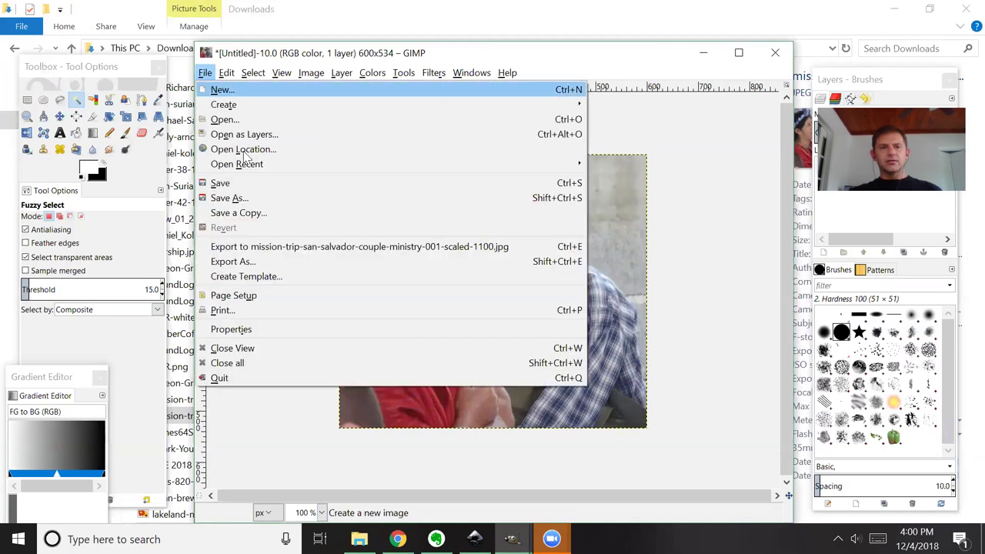
left_click(254, 263)
key("Right")
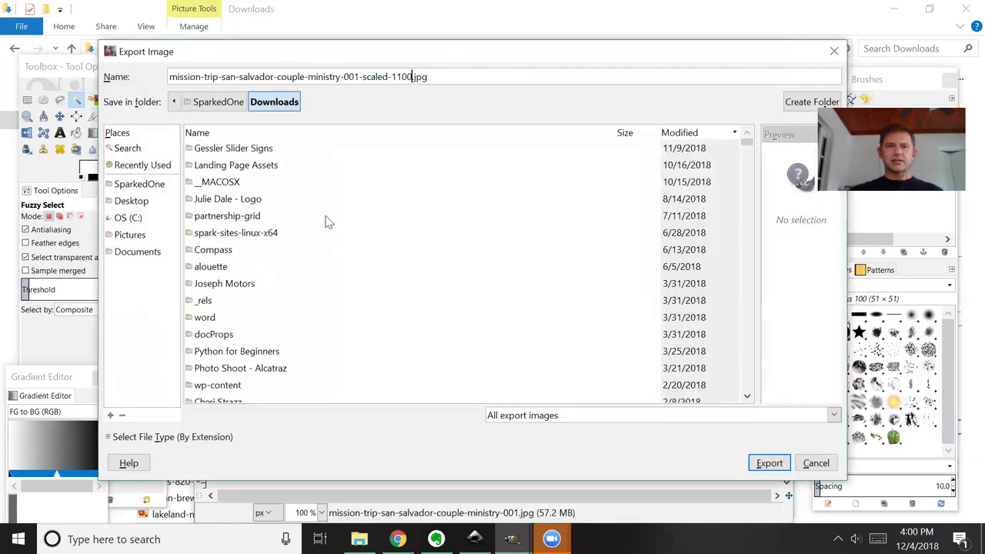
key("BackSpace")
key("BackSpace")
key("BackSpace")
key("BackSpace")
type("600")
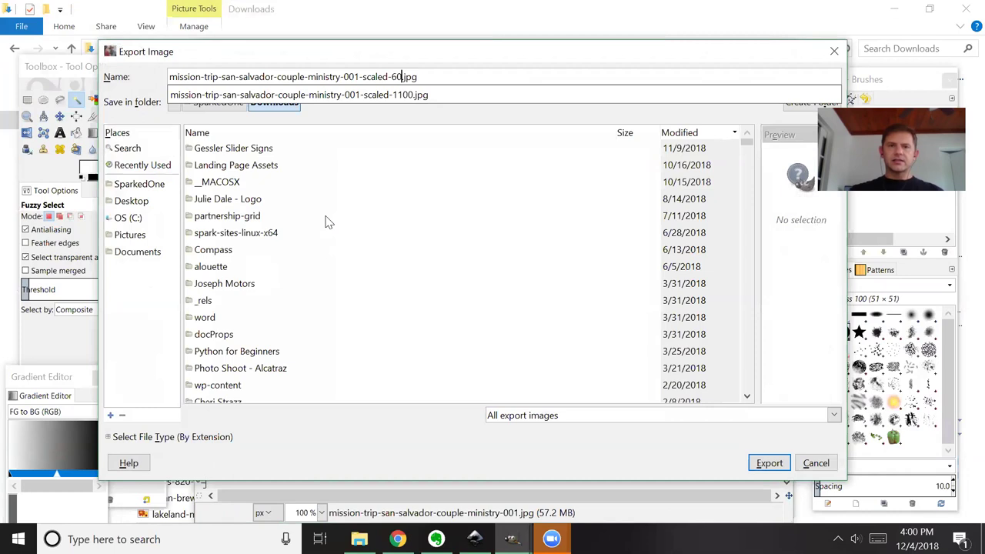
left_click(769, 462)
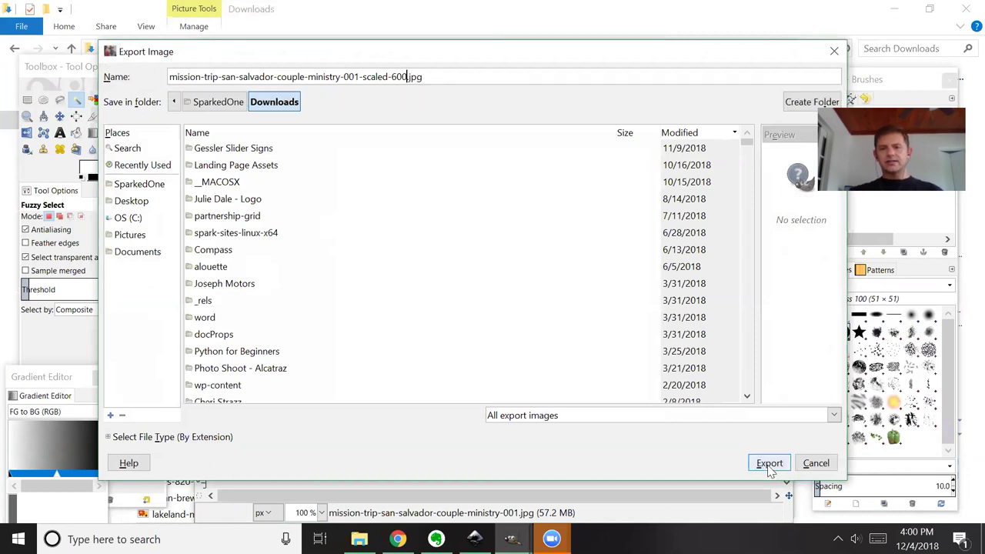
left_click(768, 463)
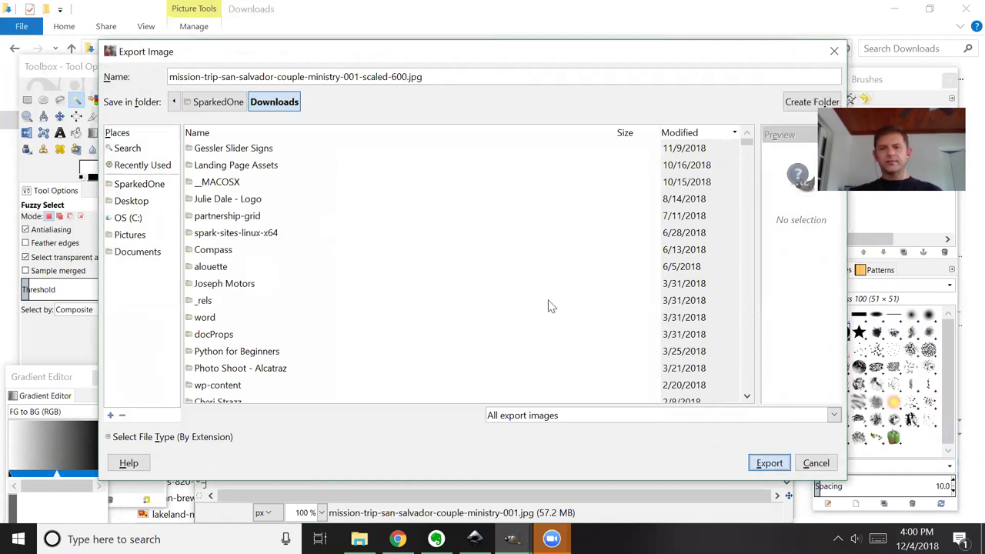
left_click(497, 356)
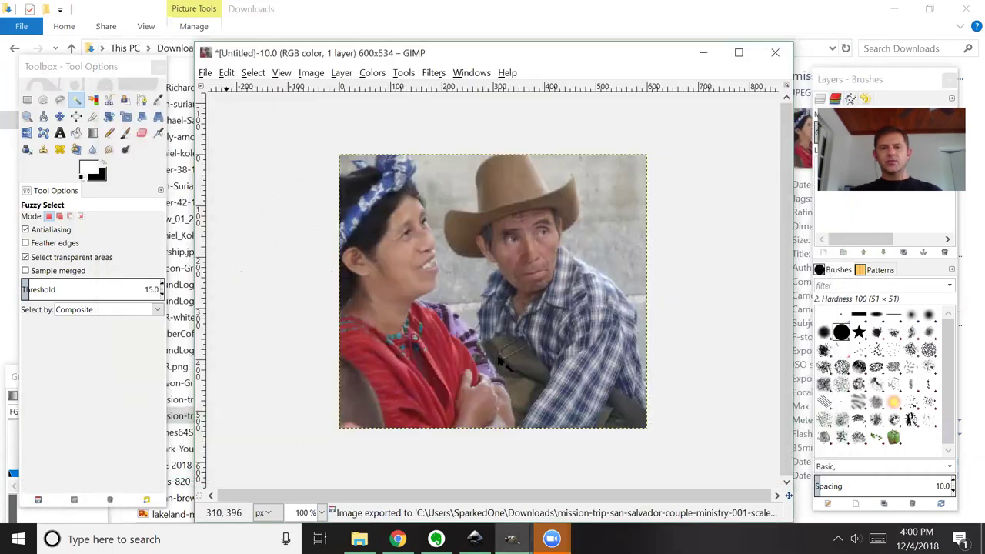
Refresh Downloads and check the scaled-600 JPEG's details: 600 × 534, about 247 KB.
left_click(701, 52)
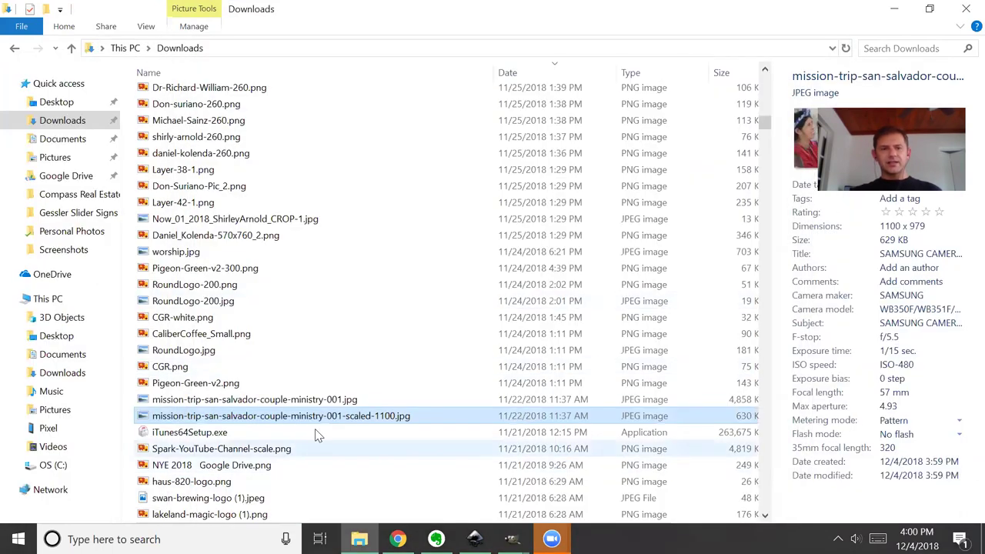
left_click(847, 48)
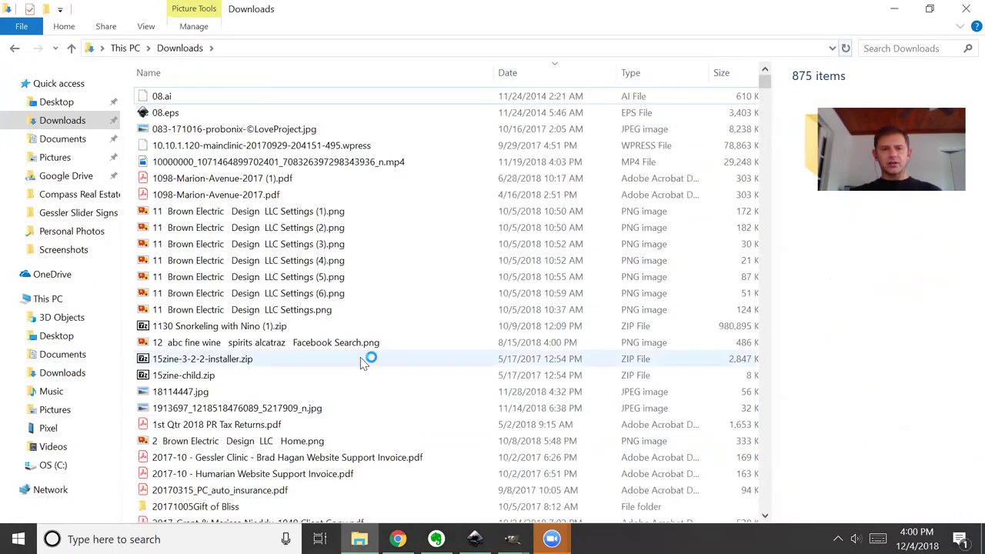
scroll(346, 327, "down", 3)
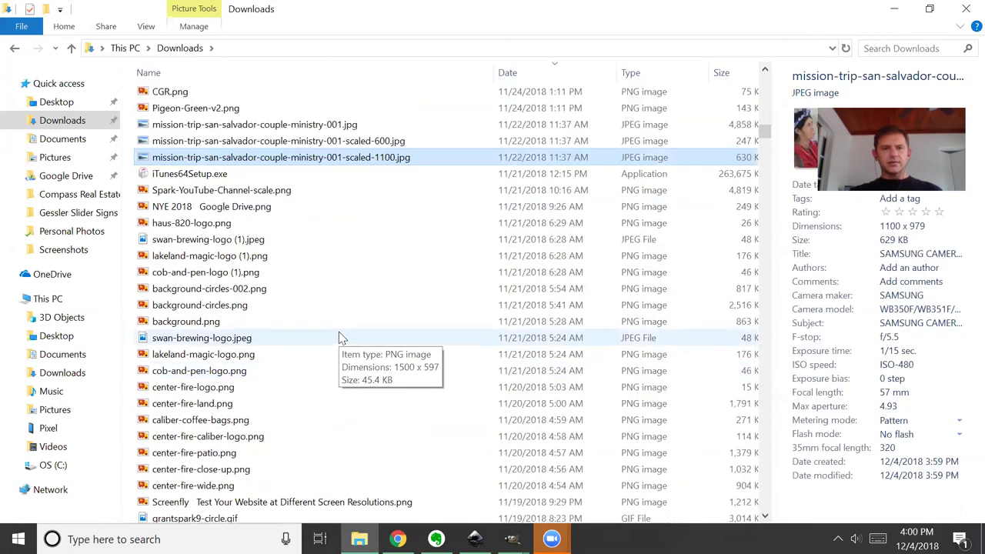
left_click(358, 144)
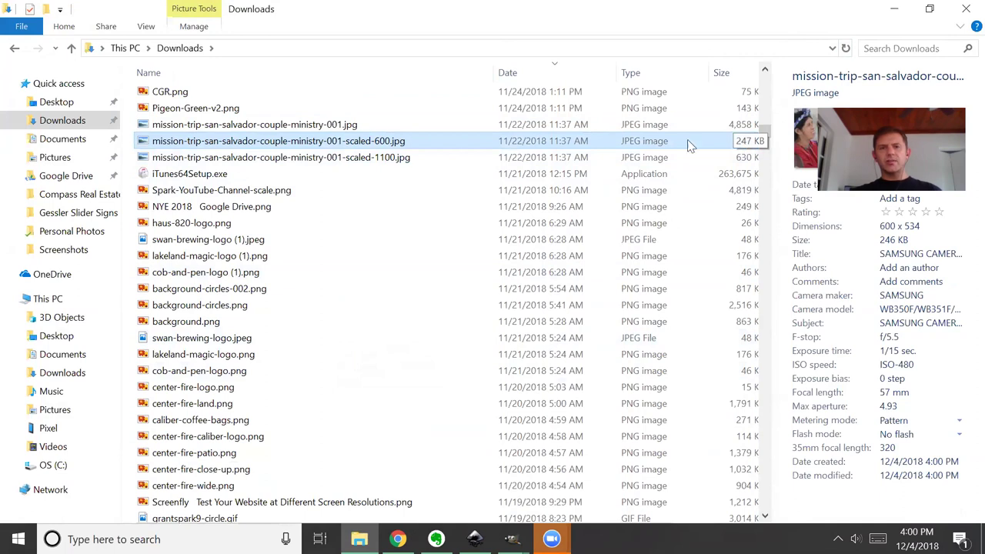
mouse_move(395, 146)
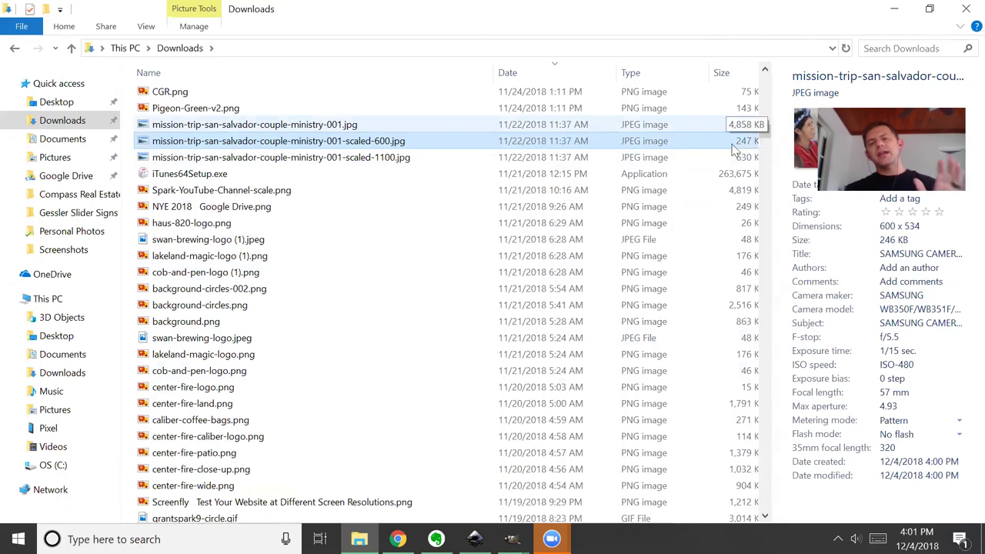
mouse_move(512, 539)
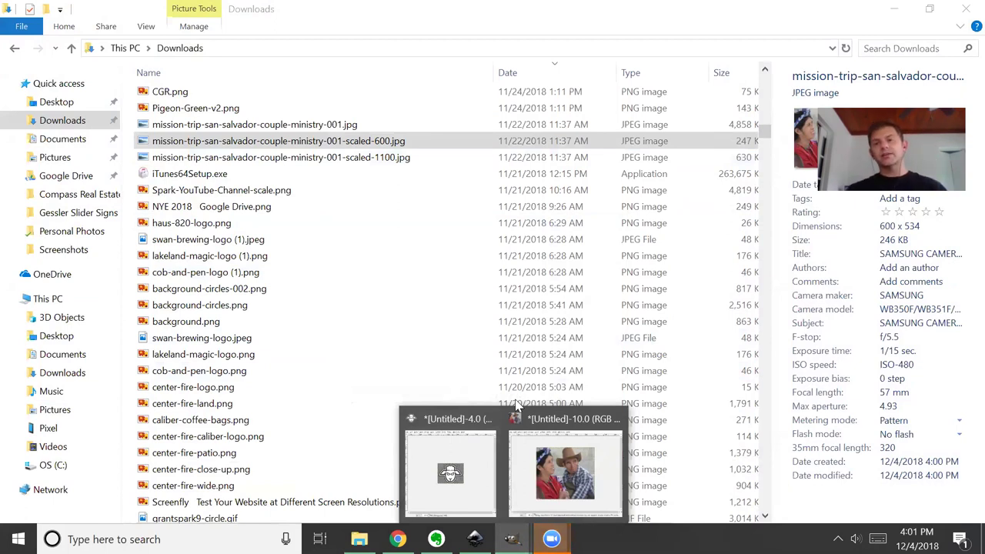
Switch to the TinyPNG page in Chrome and select its web address.
key("alt+Tab")
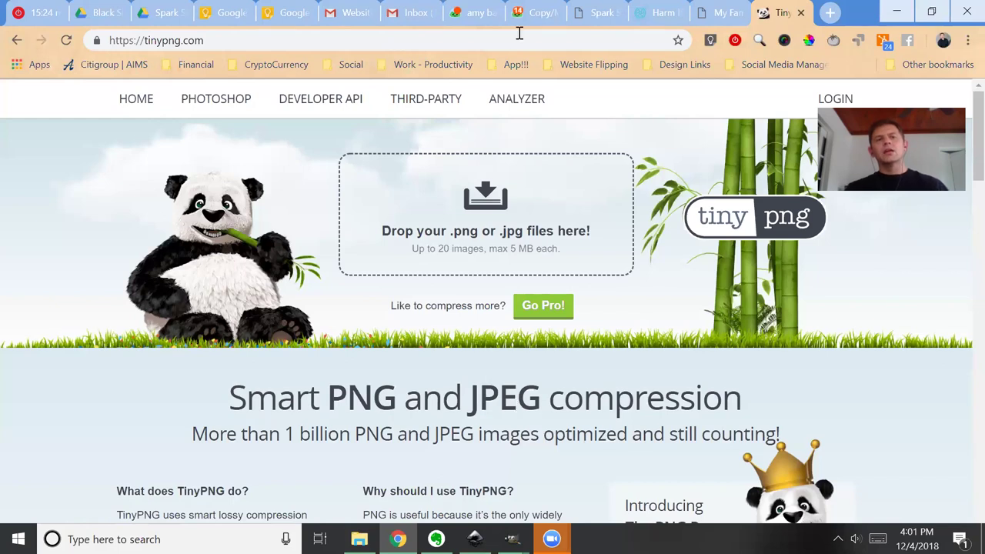
left_click(178, 40)
left_click_drag(213, 40, 91, 35)
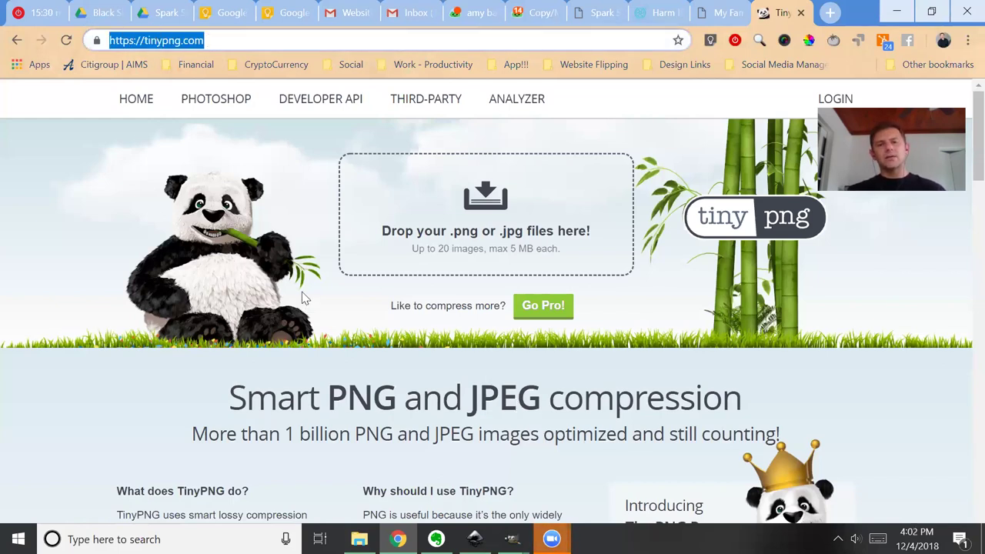
Upload the original mission-trip-san-salvador-couple-ministry-001.jpg (5.0 MB) to TinyPNG.
left_click(495, 206)
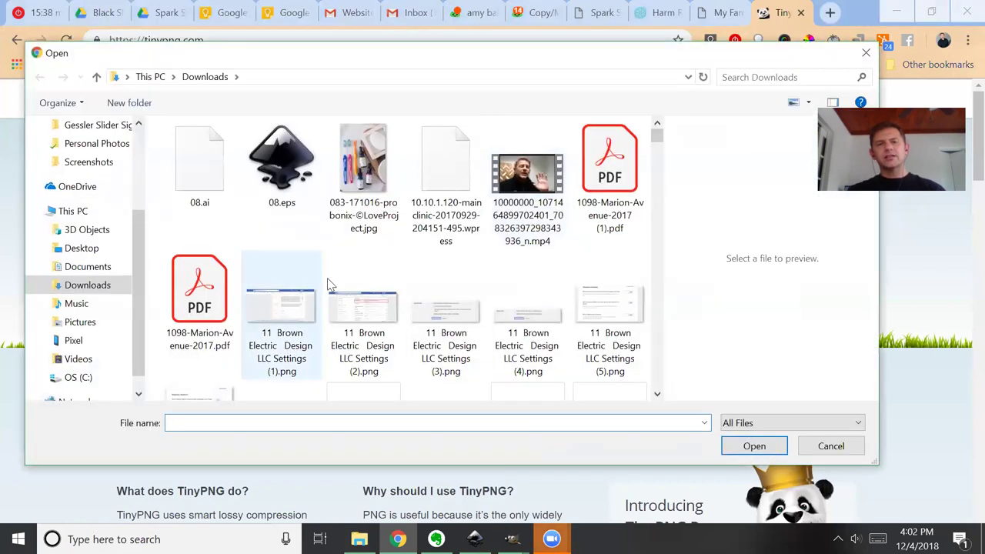
scroll(314, 255, "down", 5)
scroll(314, 260, "down", 10)
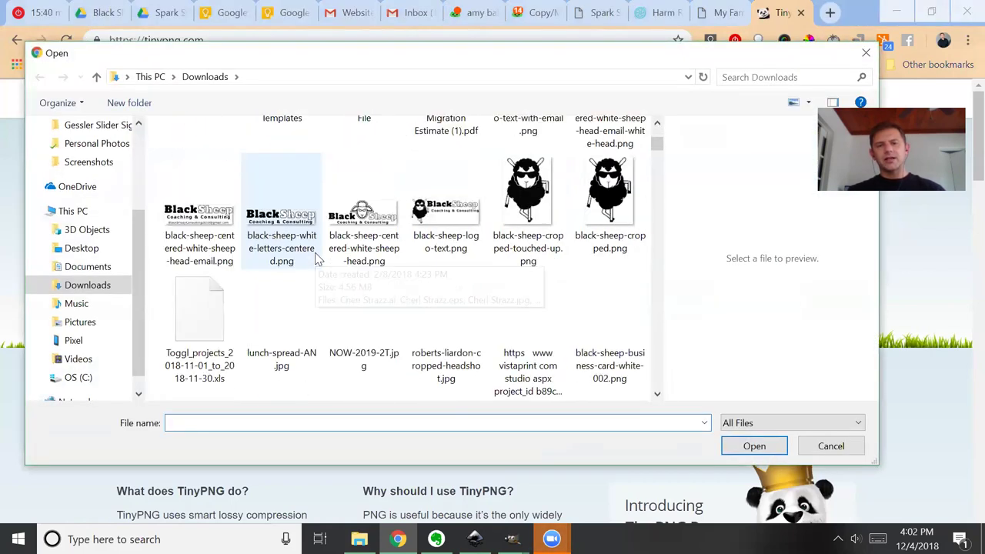
type("miss")
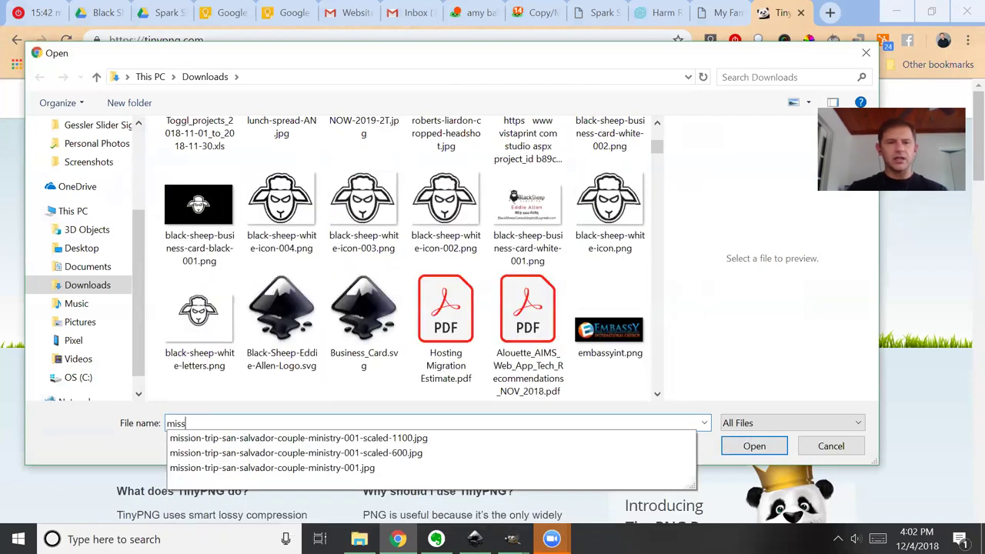
left_click(275, 467)
left_click(749, 449)
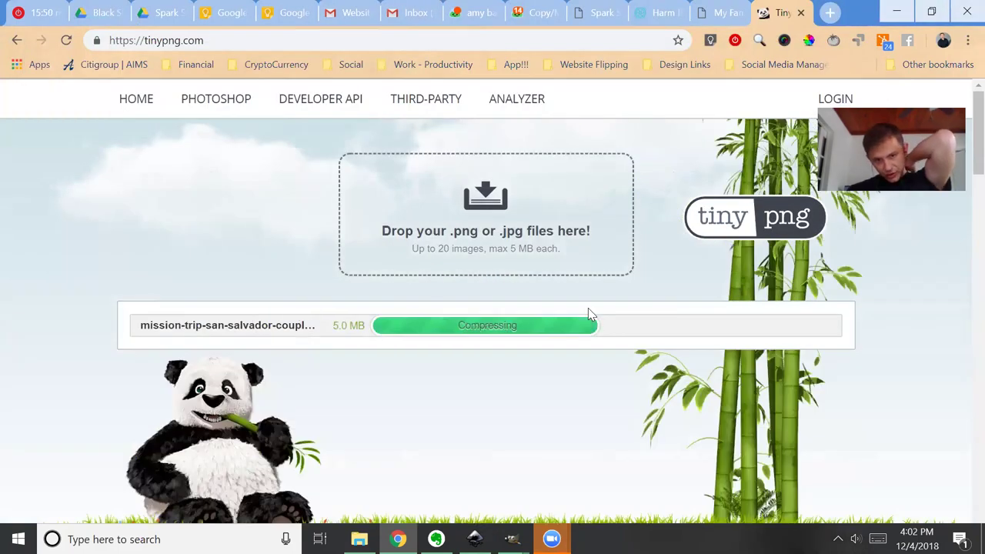
Highlight the 548.9 KB compressed size (89% saving) and download the compressed photo.
scroll(590, 314, "down", 2)
scroll(509, 383, "up", 2)
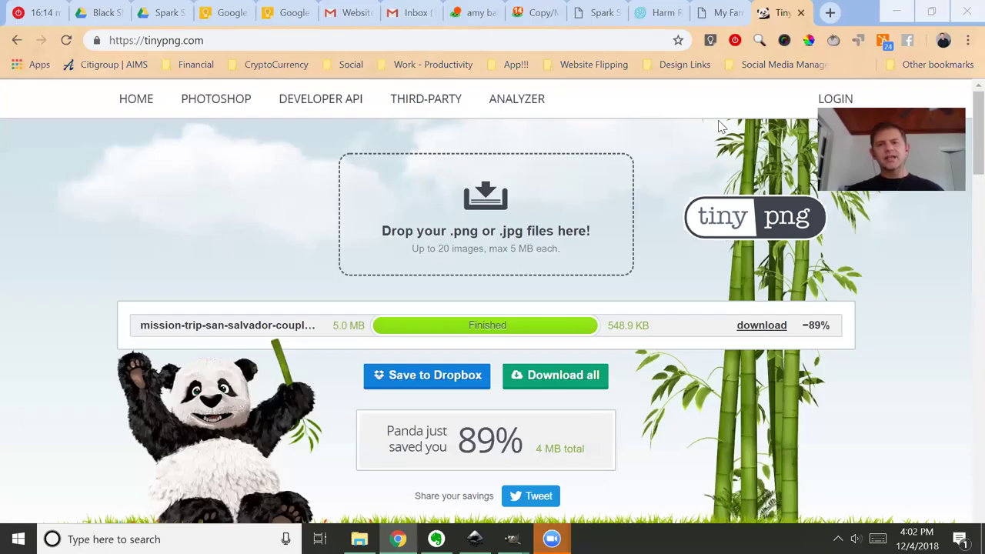
left_click(636, 326)
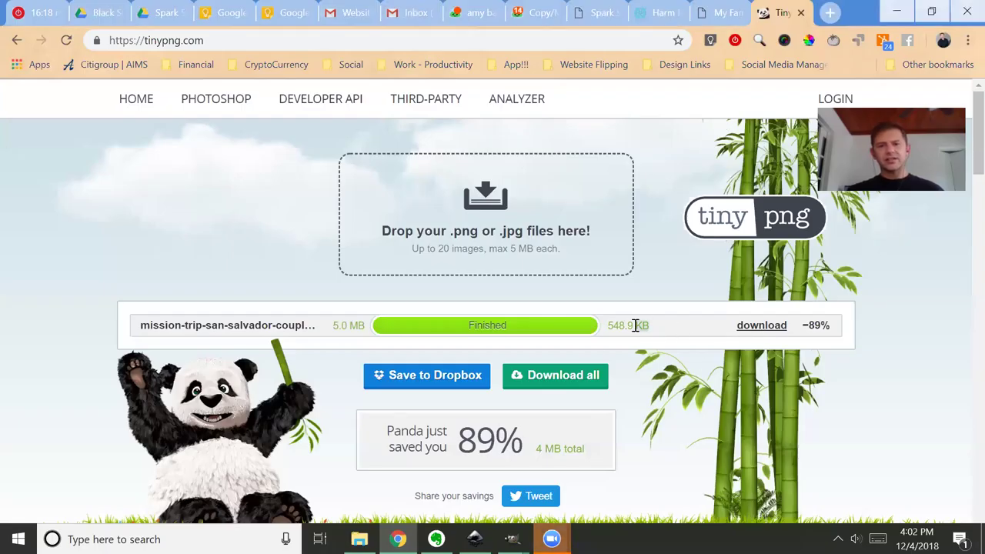
mouse_move(636, 325)
left_mouse_down()
mouse_move(613, 323)
mouse_move(646, 328)
left_mouse_up()
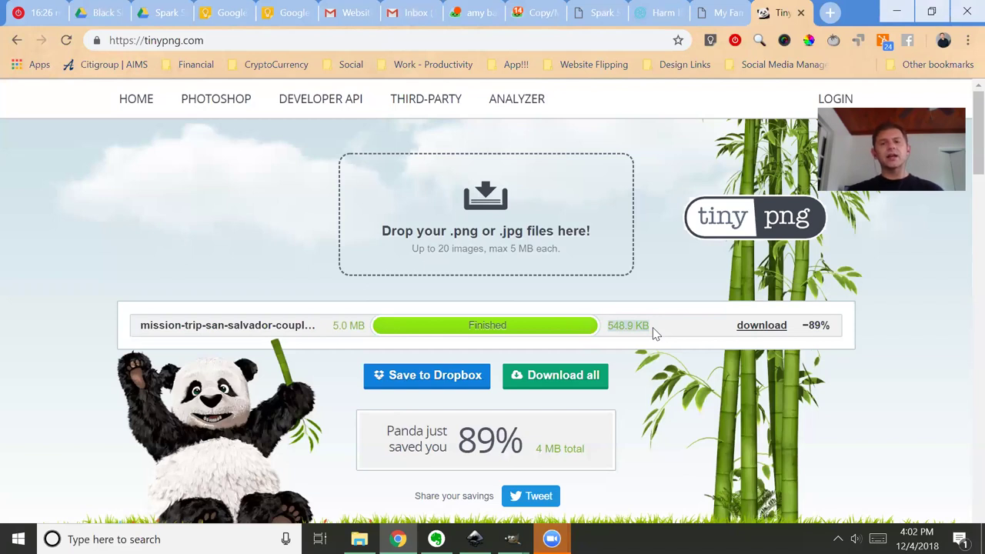
left_click(765, 329)
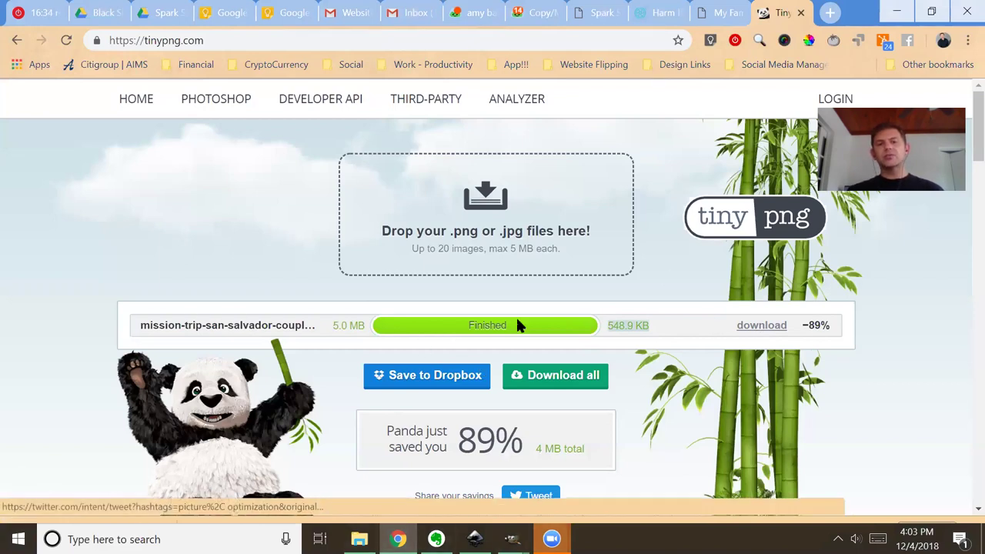
left_click(192, 40)
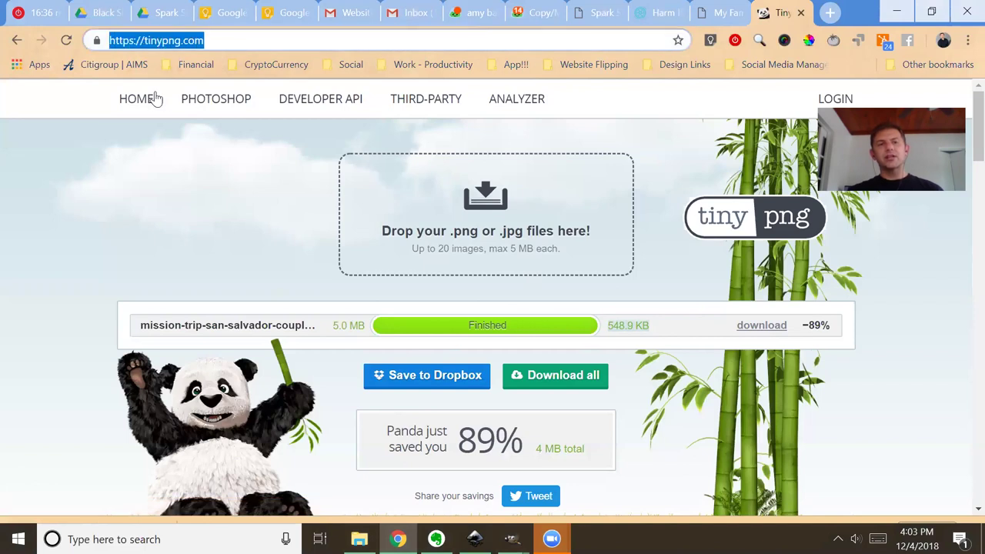
left_click(513, 539)
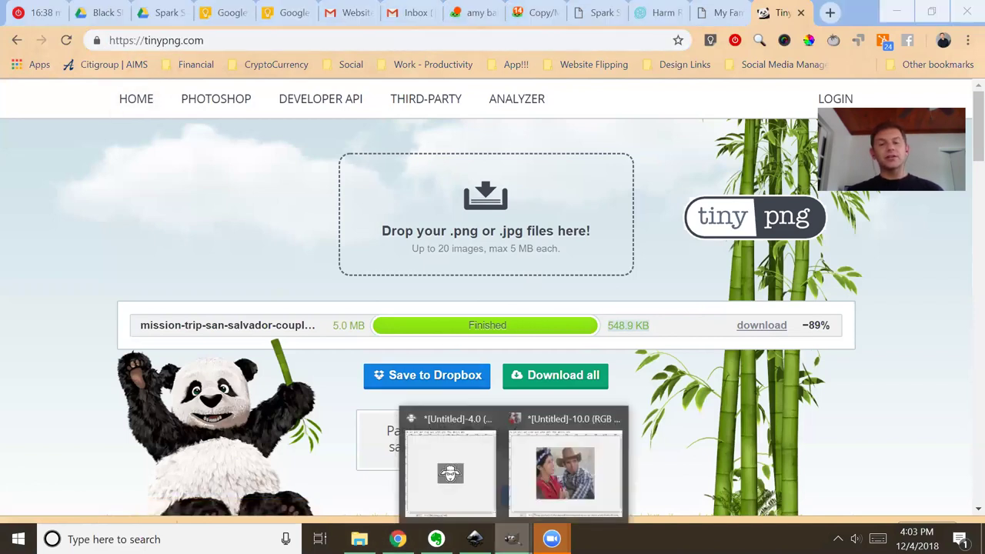
left_click(143, 223)
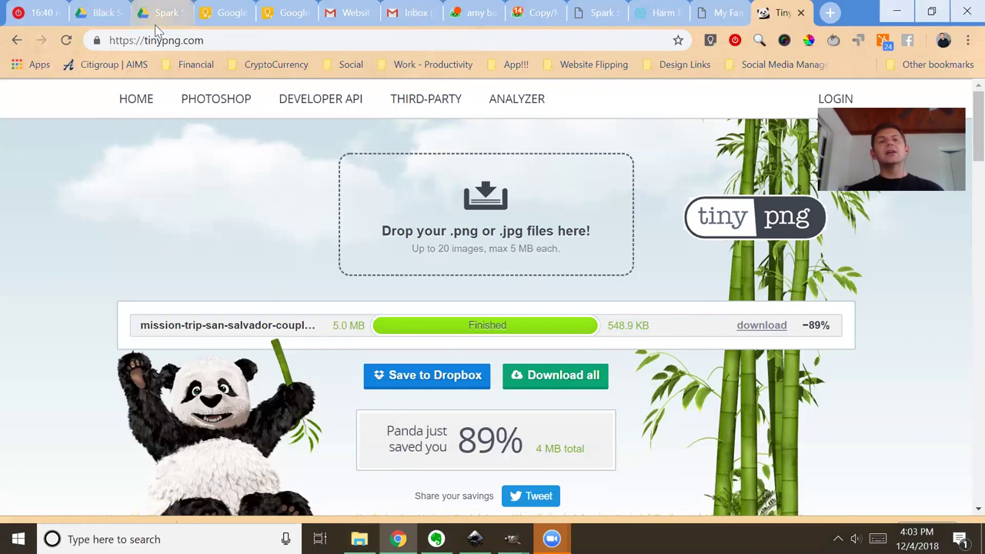
left_click(152, 41)
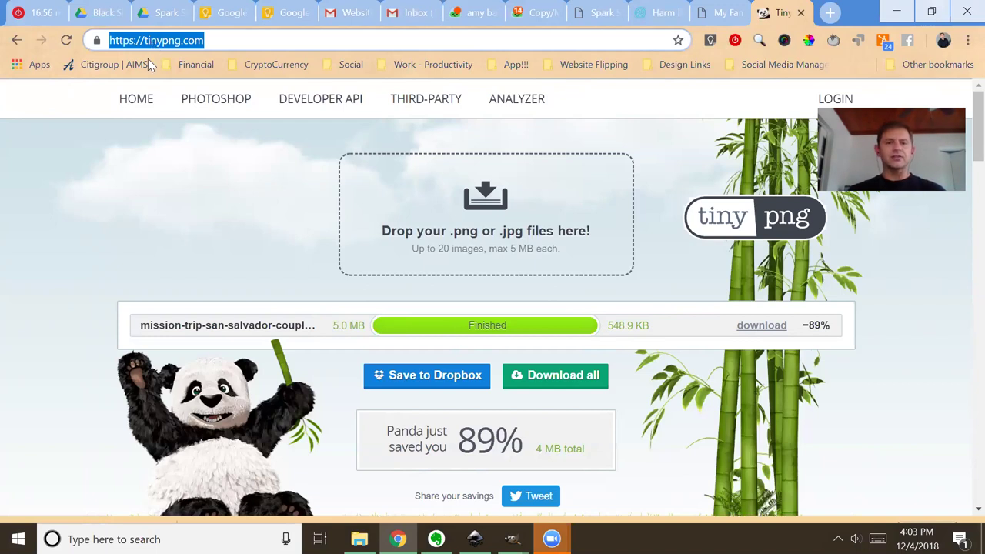
left_click(168, 41)
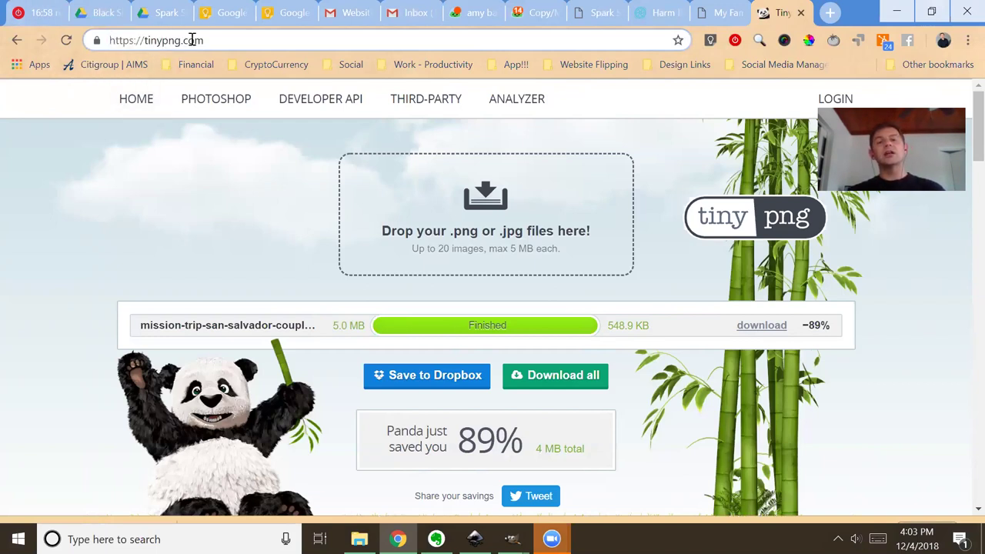